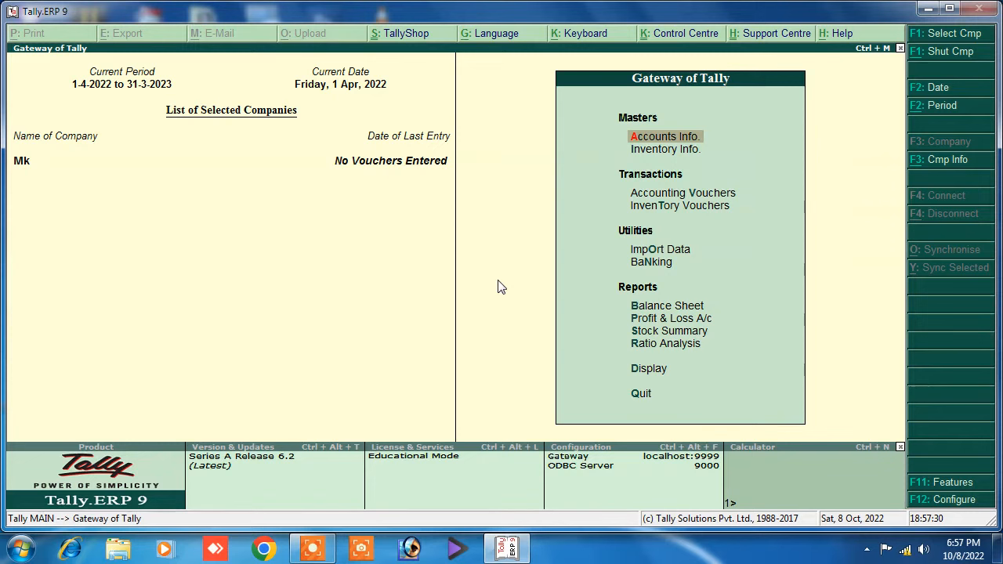
Enable the use of multiple price levels in the company's inventory features
key(F11)
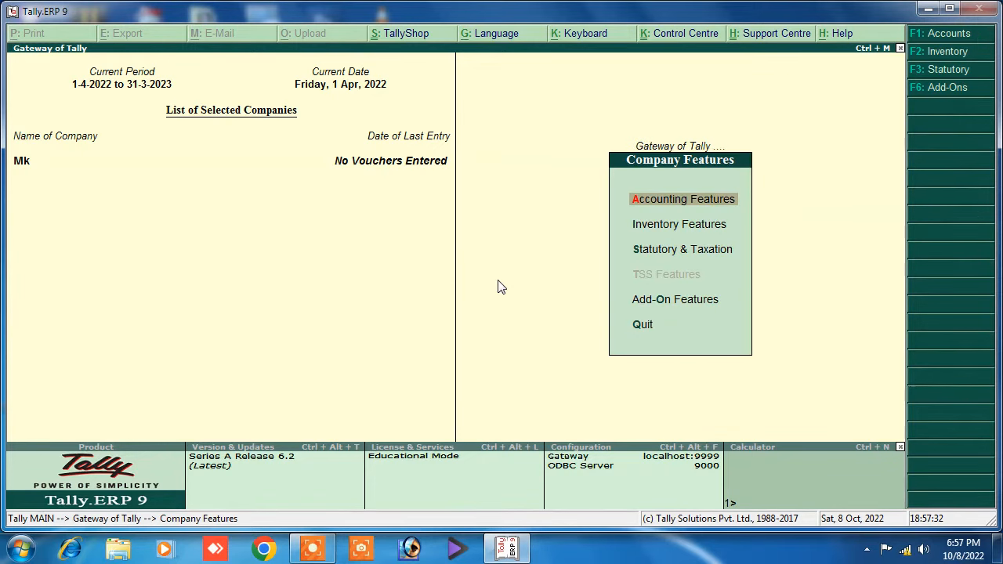
key(Down)
key(Down)
key(Up)
key(Return)
key(Down)
key(Down)
key(Down)
key(Down)
key(Down)
key(Down)
key(Down)
key(Down)
key(Down)
key(Down)
key(Down)
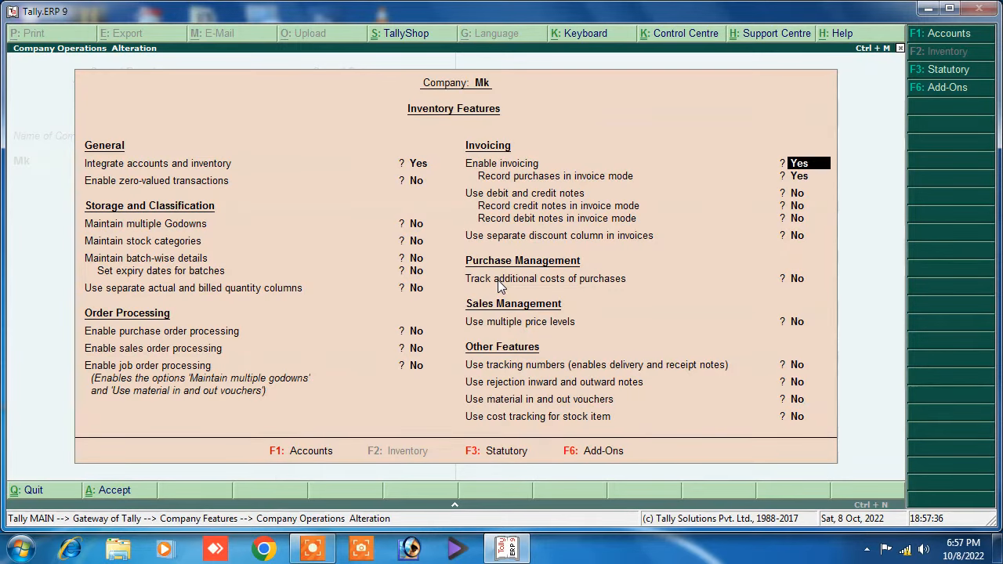
key(Down)
key(Down)
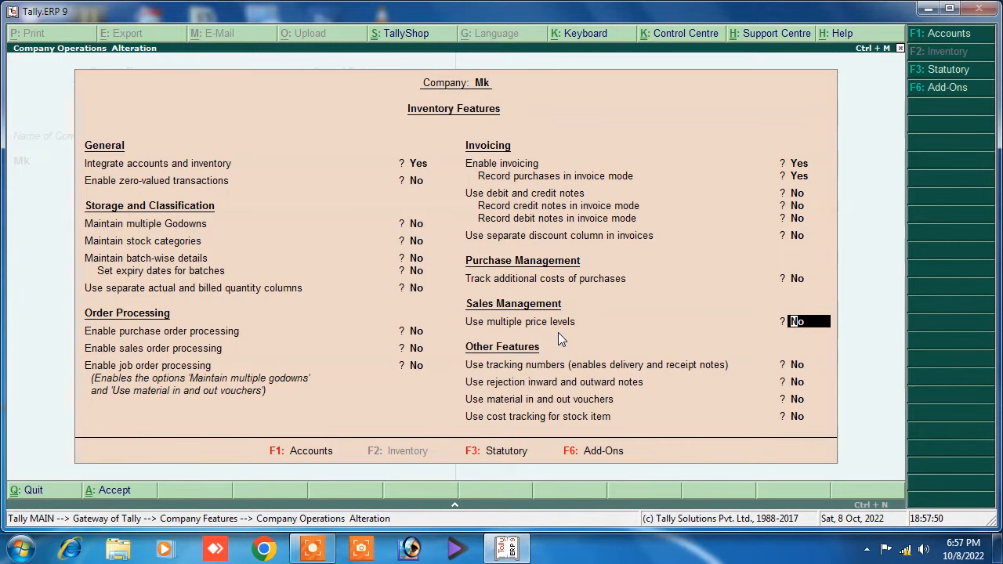
text(ye)
key(Return)
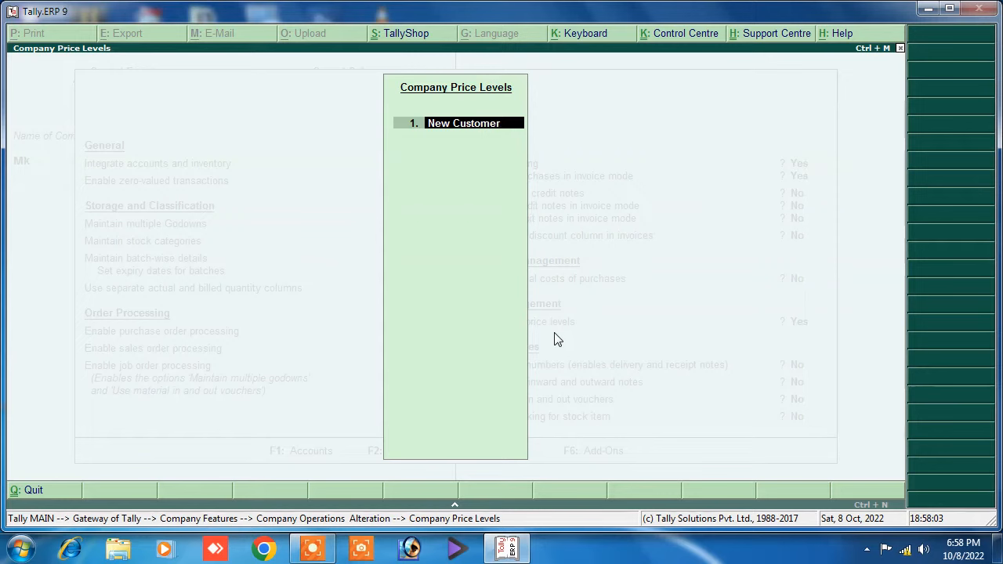
Define New Customer as the company price level and save the inventory features
key(Return)
key(Return)
key(Return)
key(Return)
key(Return)
key(Return)
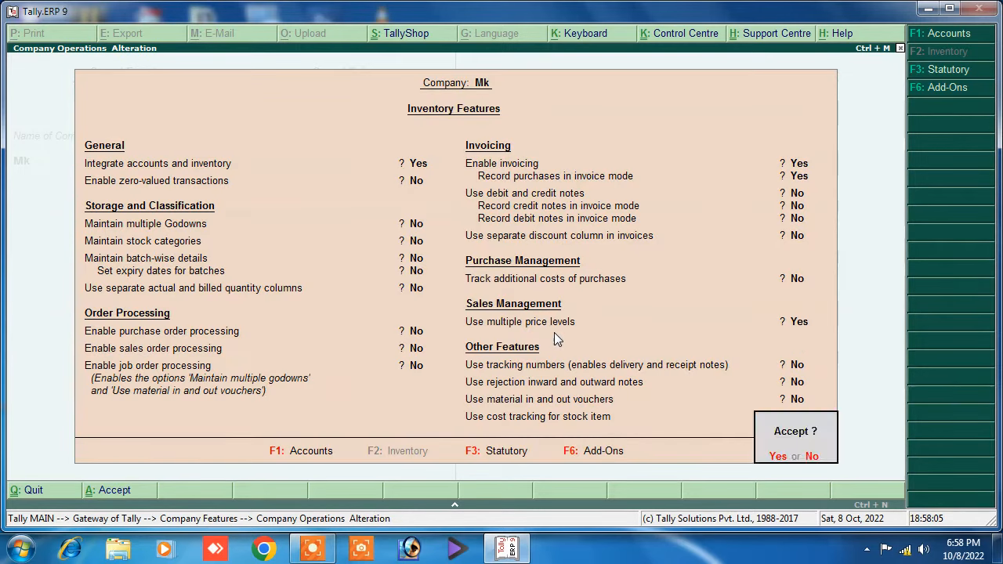
key(Return)
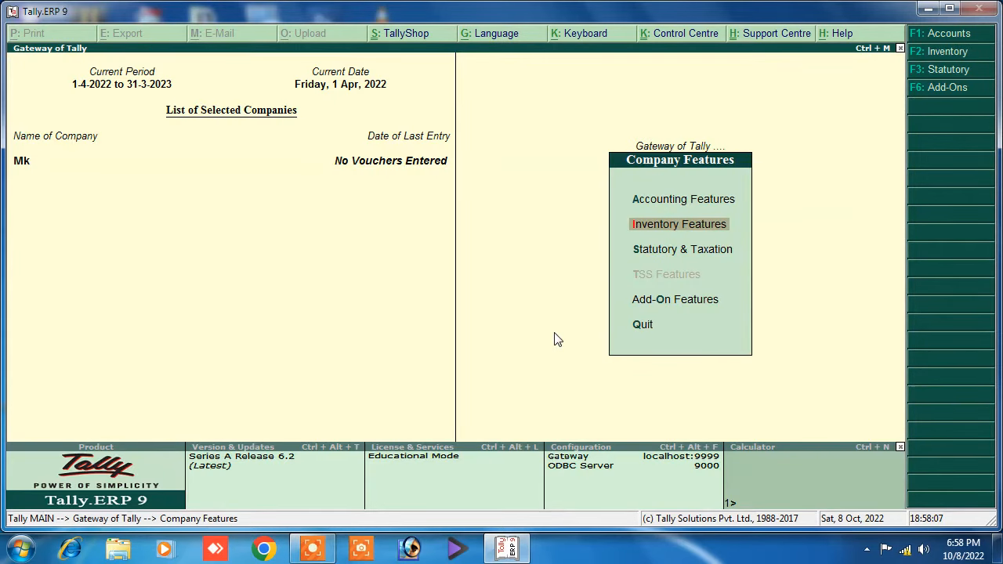
key(Escape)
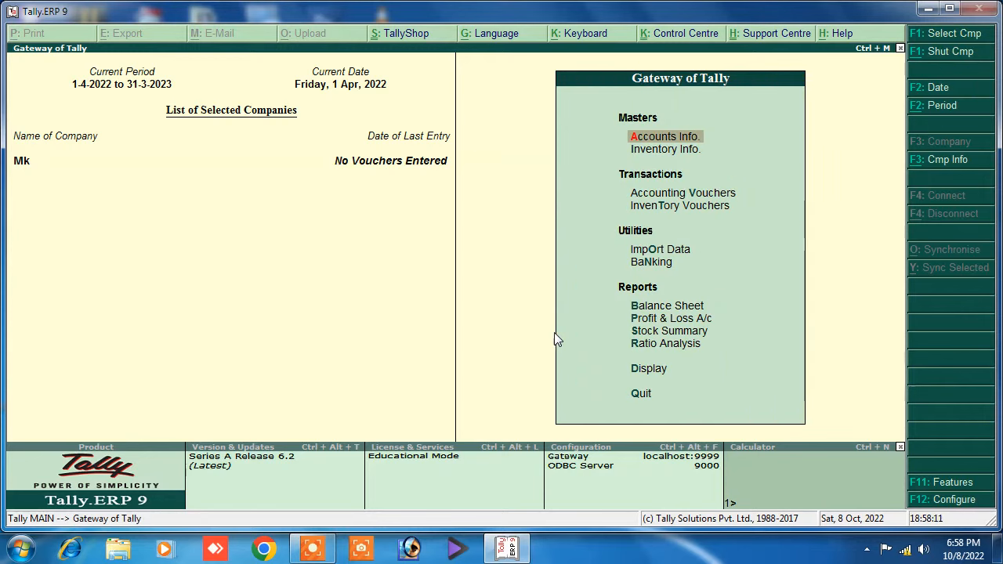
Enable the separate discount column in invoices in the company's inventory features and save them
key(F11)
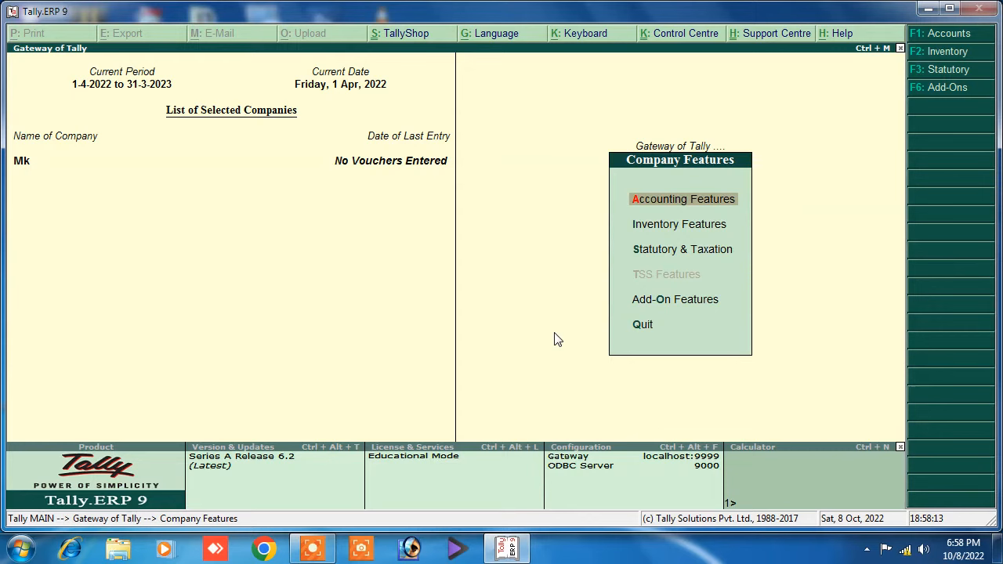
key(Down)
key(Return)
key(Down)
key(Down)
key(Down)
key(Down)
key(Down)
key(Down)
key(Down)
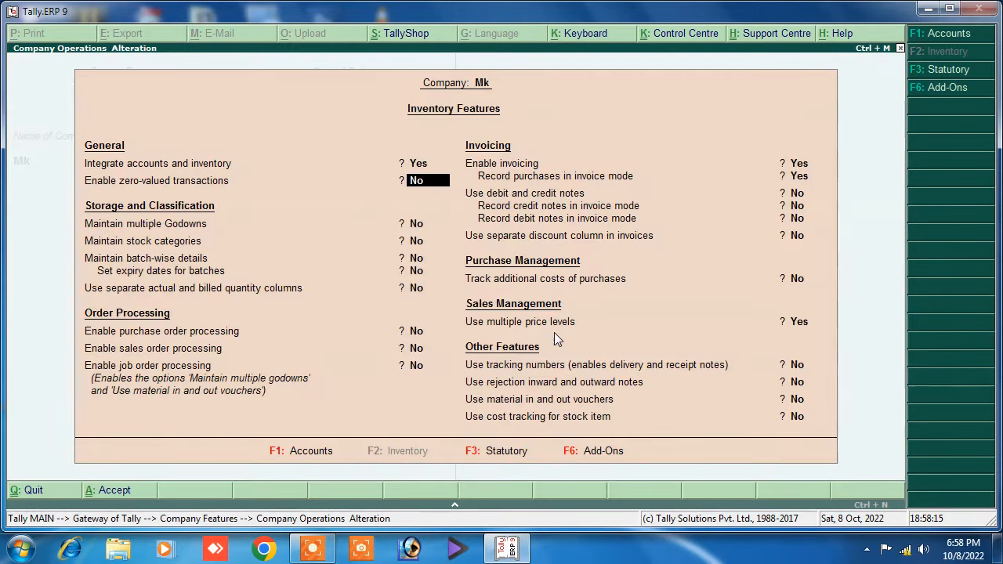
key(Down)
key(Down)
key(Down)
key(Down)
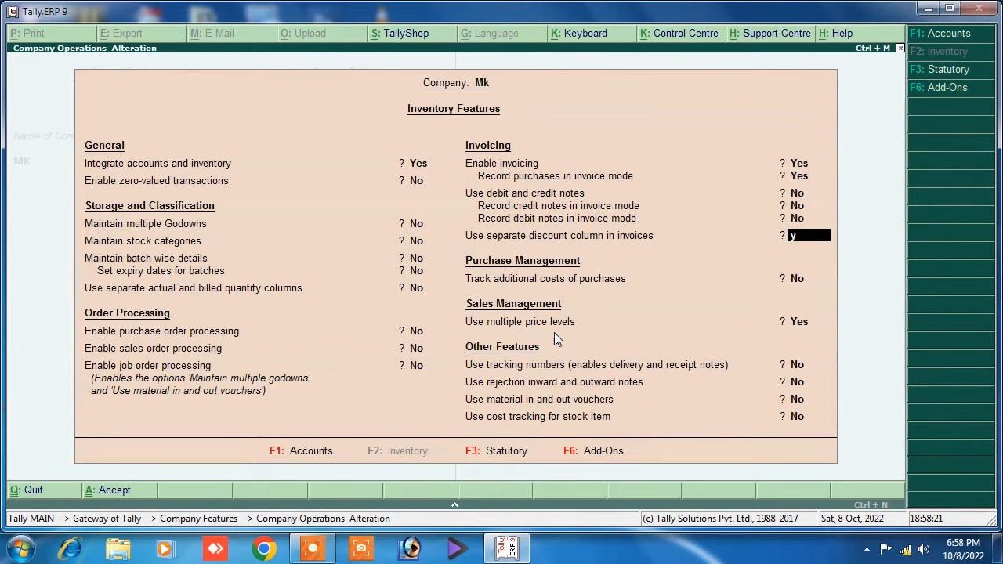
text(y)
key(ctrl+a)
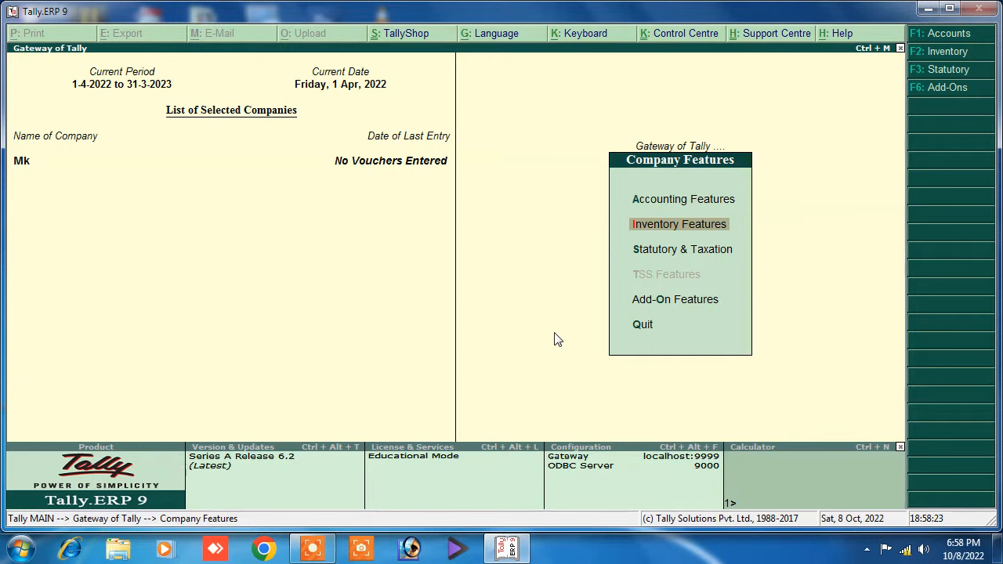
key(Escape)
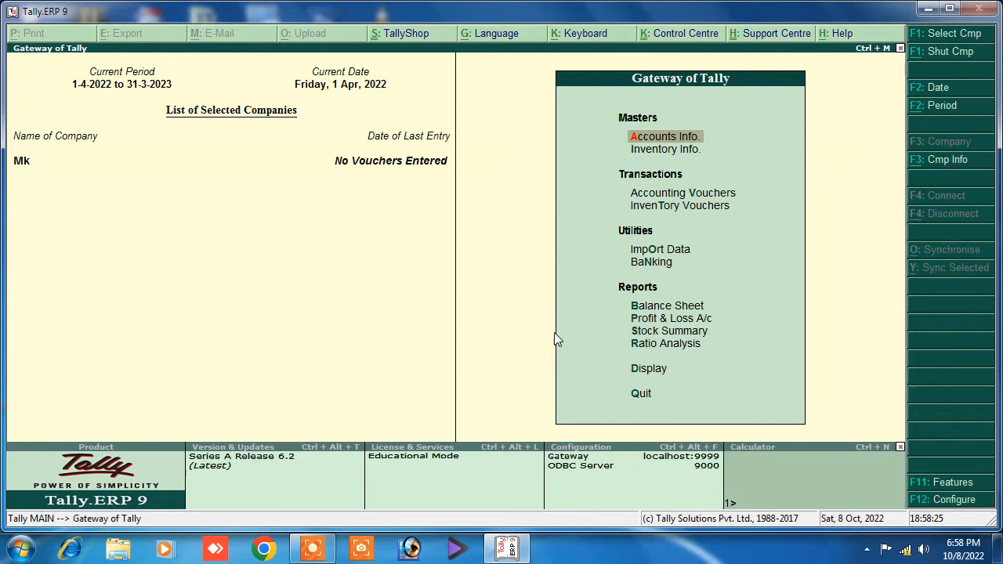
Create a ledger named Sales under the Sales Accounts group
key(Return)
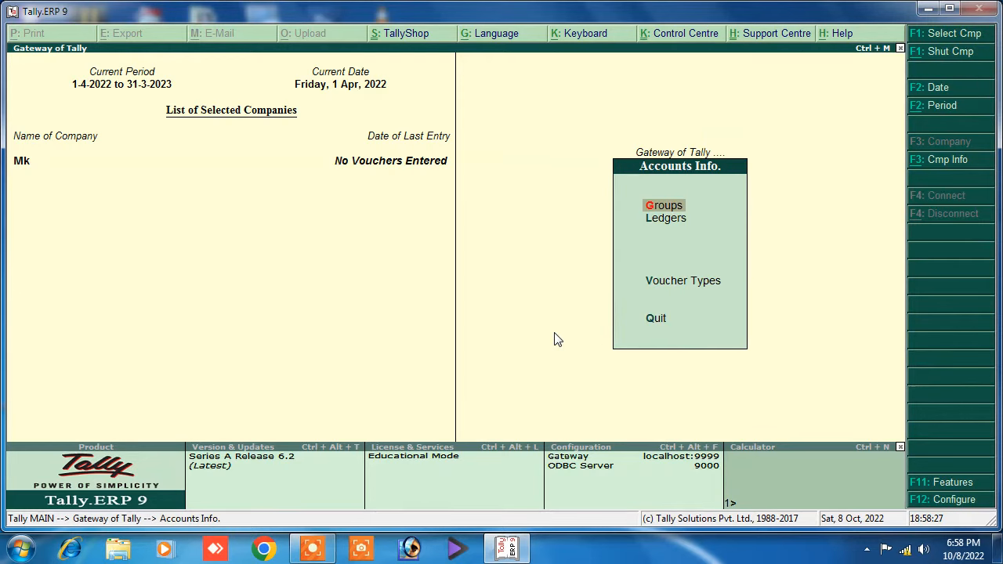
key(Down)
key(Return)
key(Return)
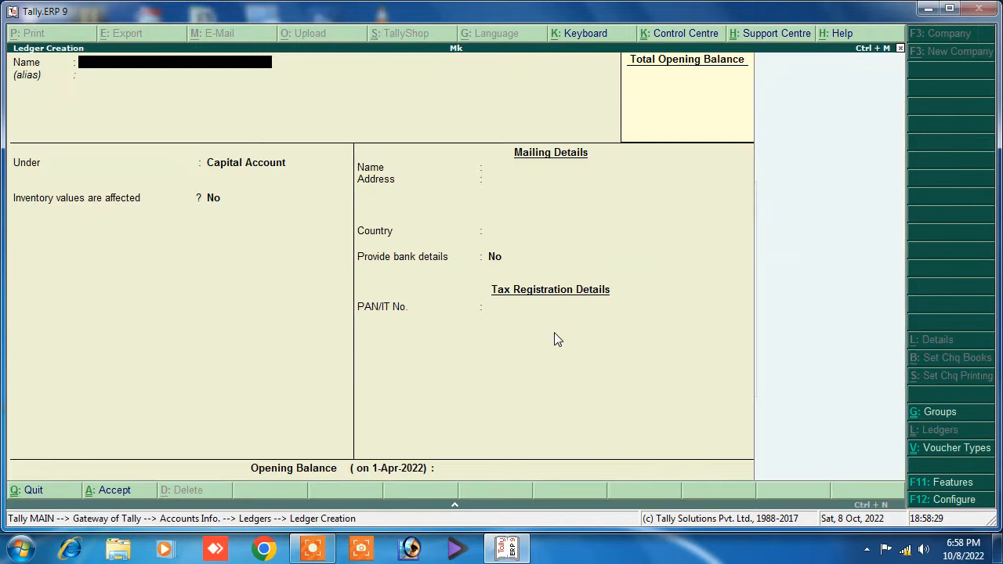
text(Sales)
key(Return)
text(S)
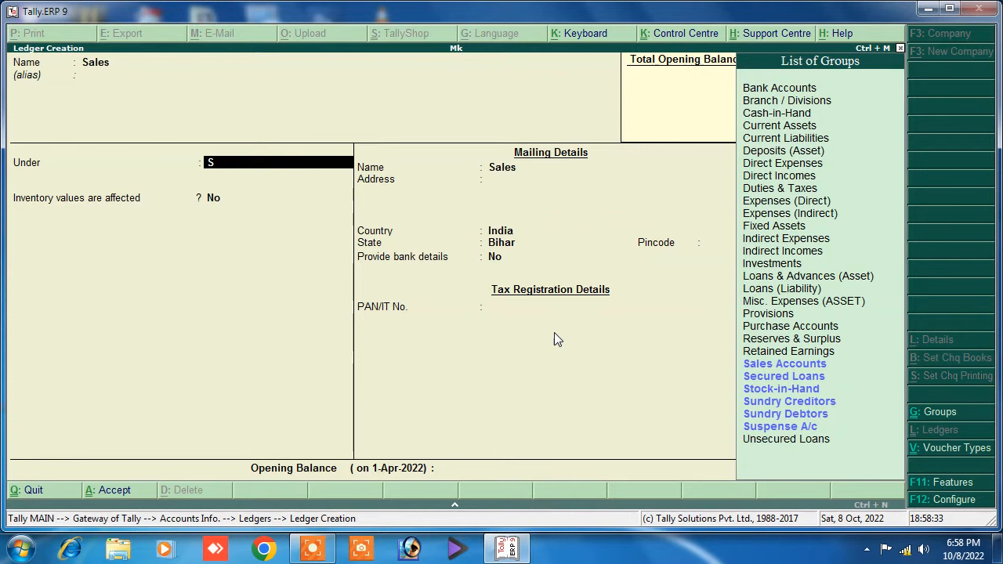
key(Down)
key(Up)
key(Return)
key(Return)
key(Return)
key(Return)
key(Return)
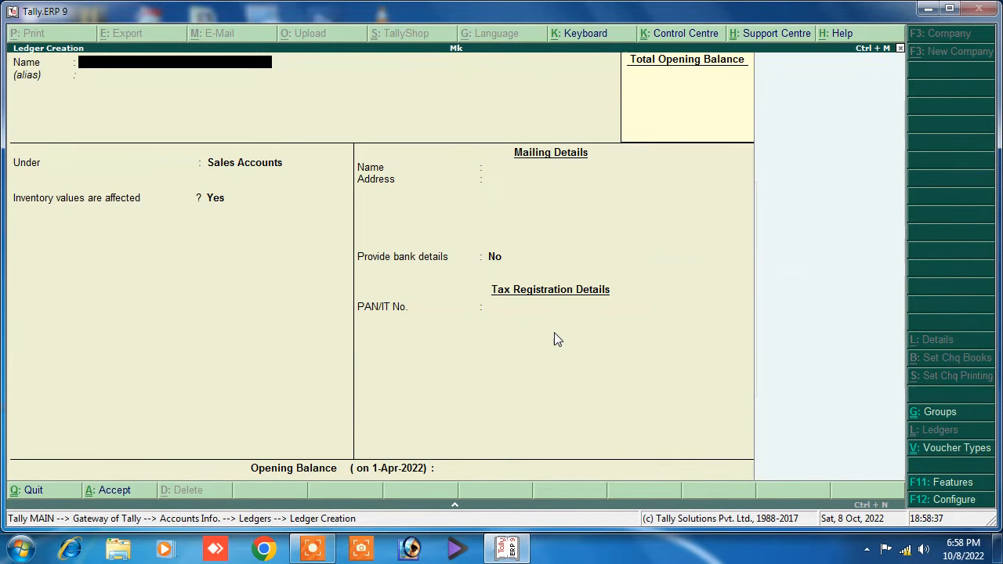
Create a ledger named Purchase under the Purchase Accounts group, and leave ledger creation
text(Purchase)
key(Return)
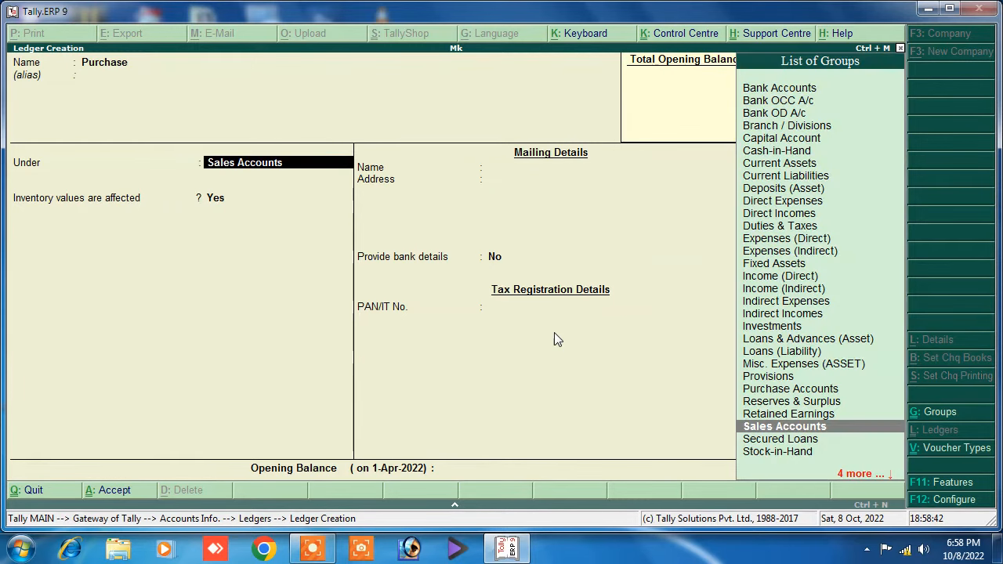
text(P)
key(Down)
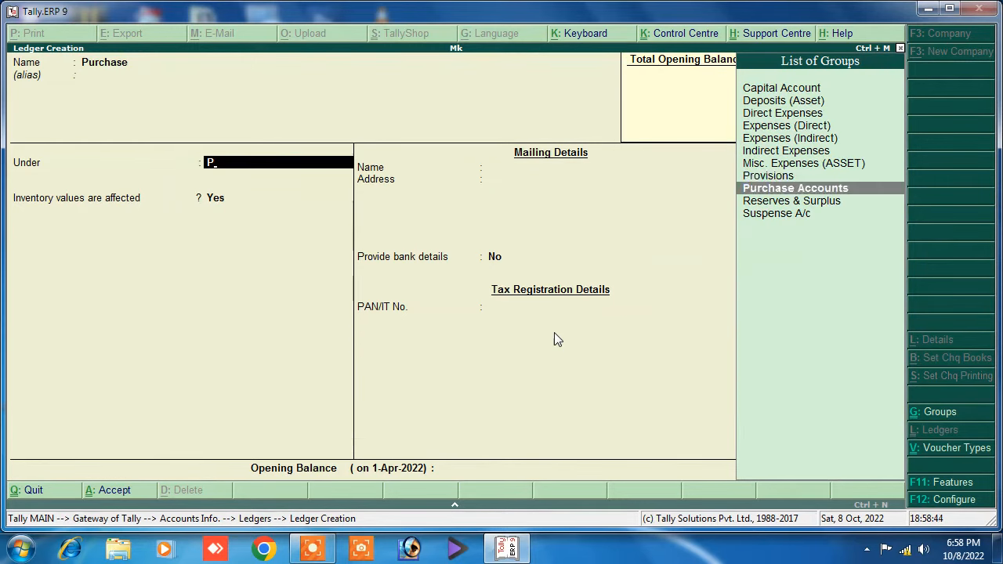
key(Return)
key(Return)
key(Return)
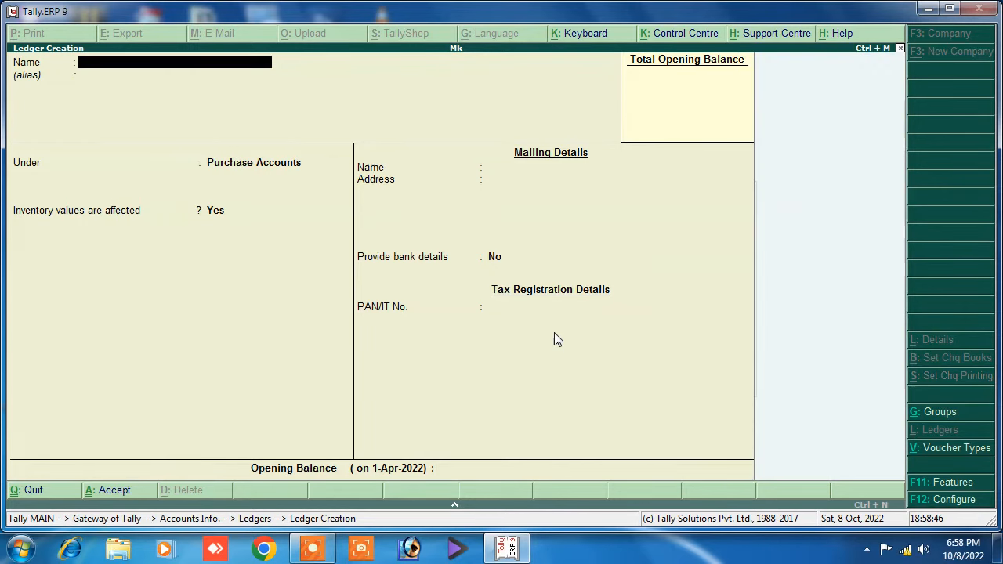
key(Escape)
key(Escape)
key(Escape)
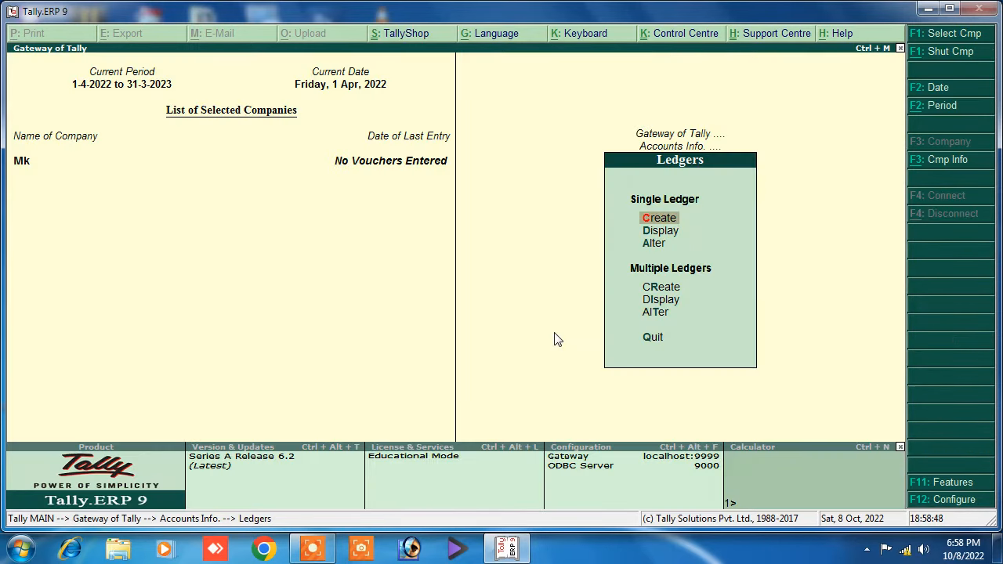
Create a simple unit of measure with symbol pc, formal name Piece and 0 decimal places
key(Down)
key(Return)
key(Down)
key(Down)
key(Return)
key(Return)
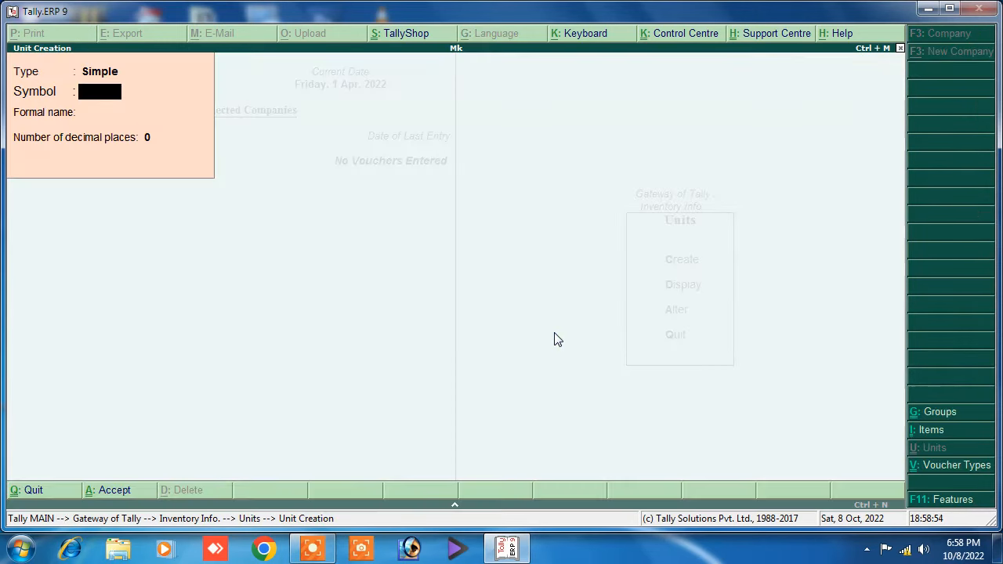
text(pc)
key(Return)
text(Piec)
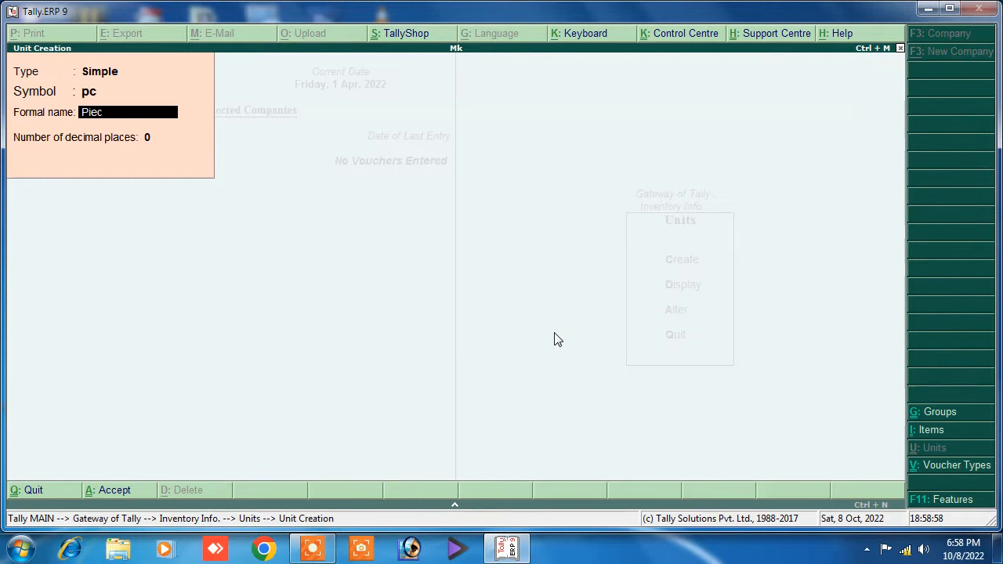
key(Return)
key(Return)
key(Return)
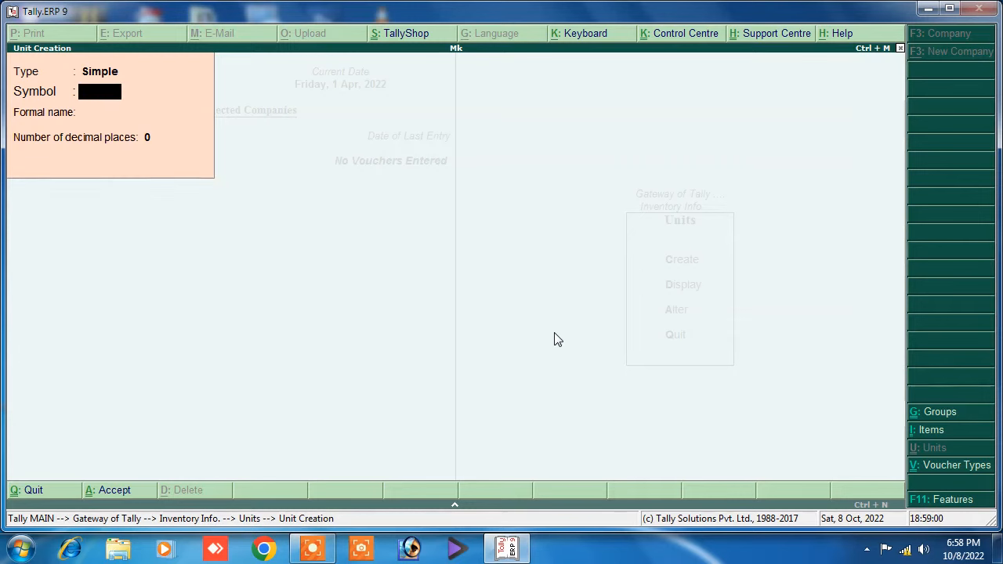
key(Escape)
key(Return)
key(Escape)
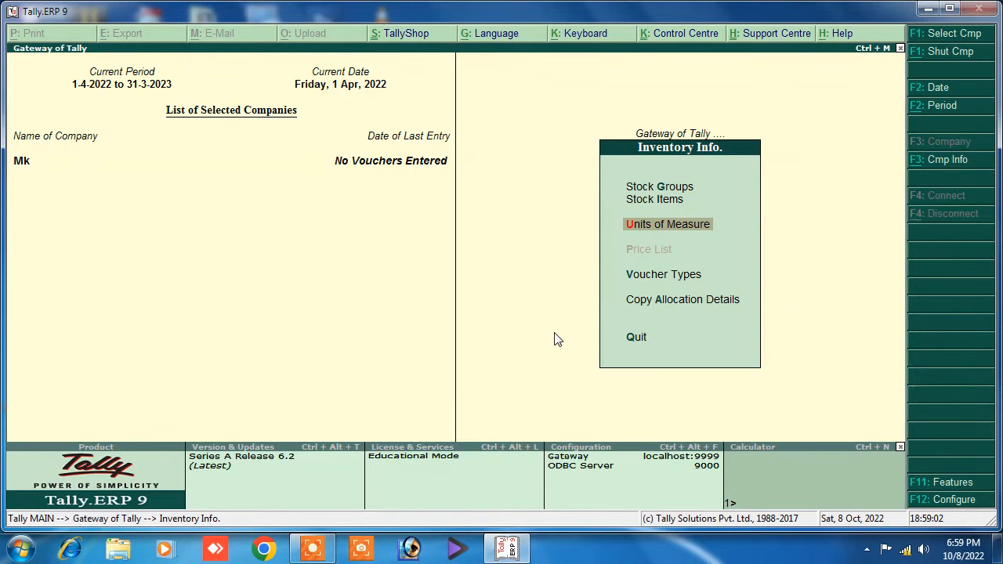
Create a primary stock group named Cloth
key(Up)
key(Up)
key(Return)
key(Return)
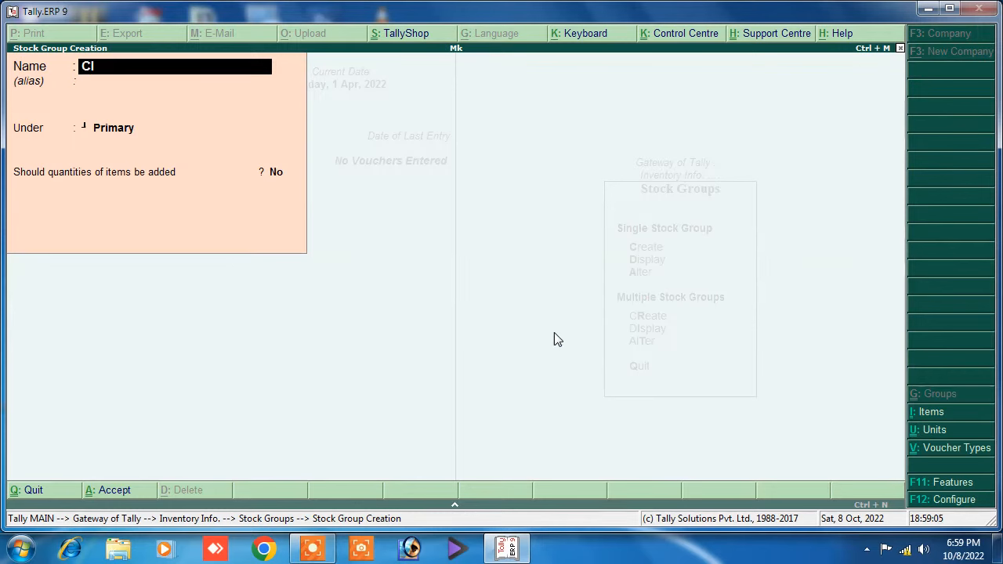
key(Return)
key(Return)
key(Return)
key(Return)
key(Return)
key(Escape)
key(Escape)
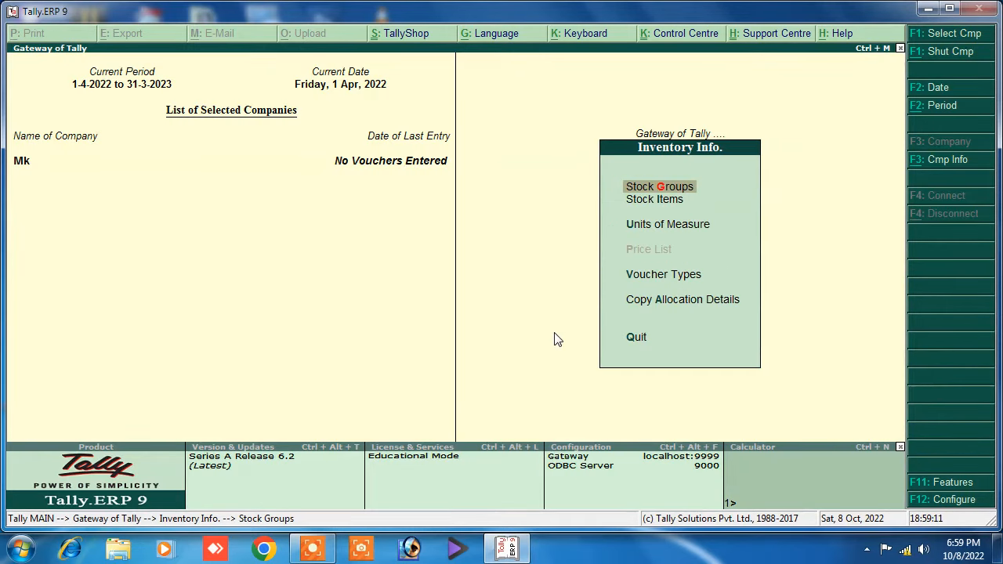
Create a stock item named Shirt under the Cloth group with units Not Applicable
key(Down)
key(Return)
key(Return)
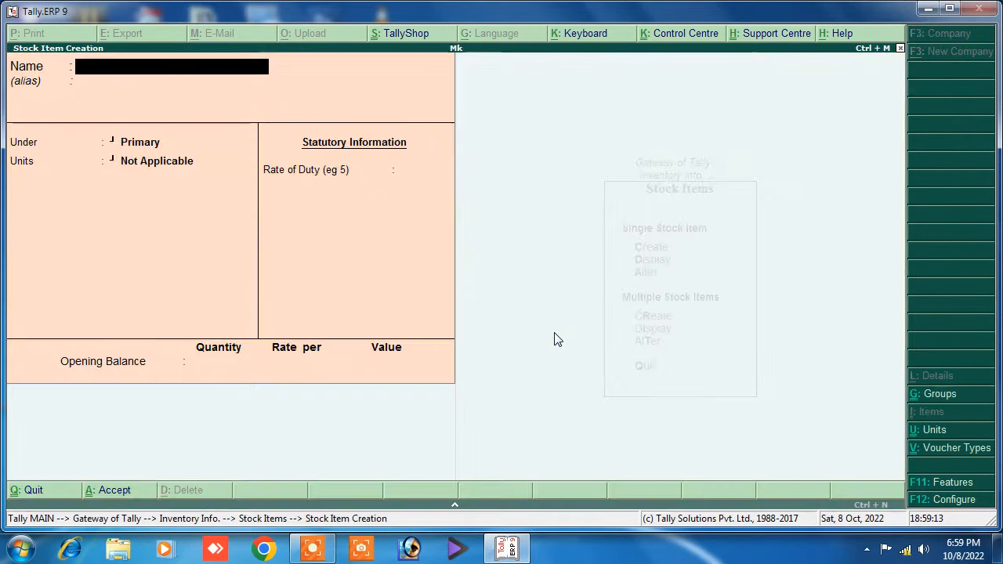
text(Shirt)
key(Return)
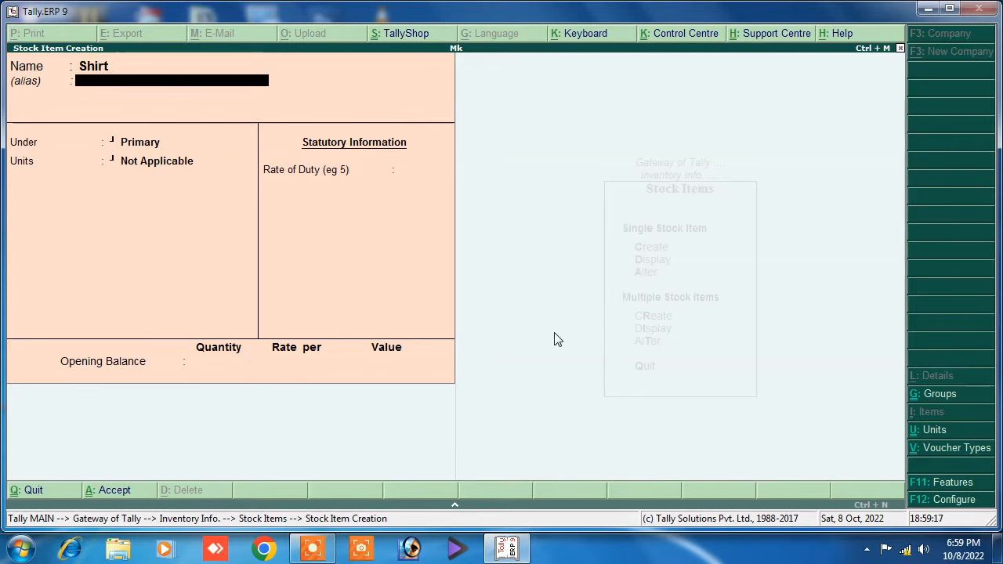
key(Return)
key(Down)
key(Return)
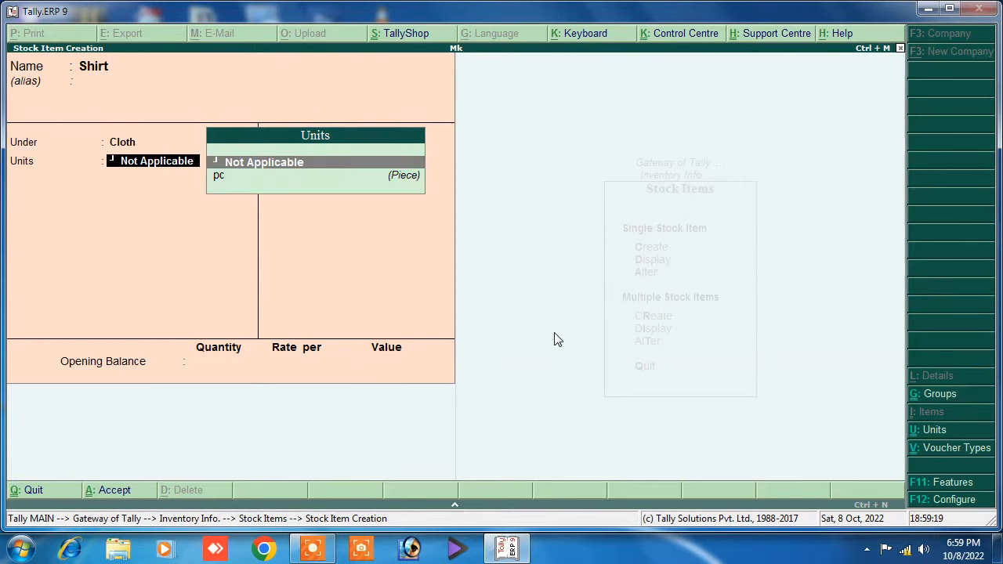
key(Return)
key(Return)
key(Return)
key(Return)
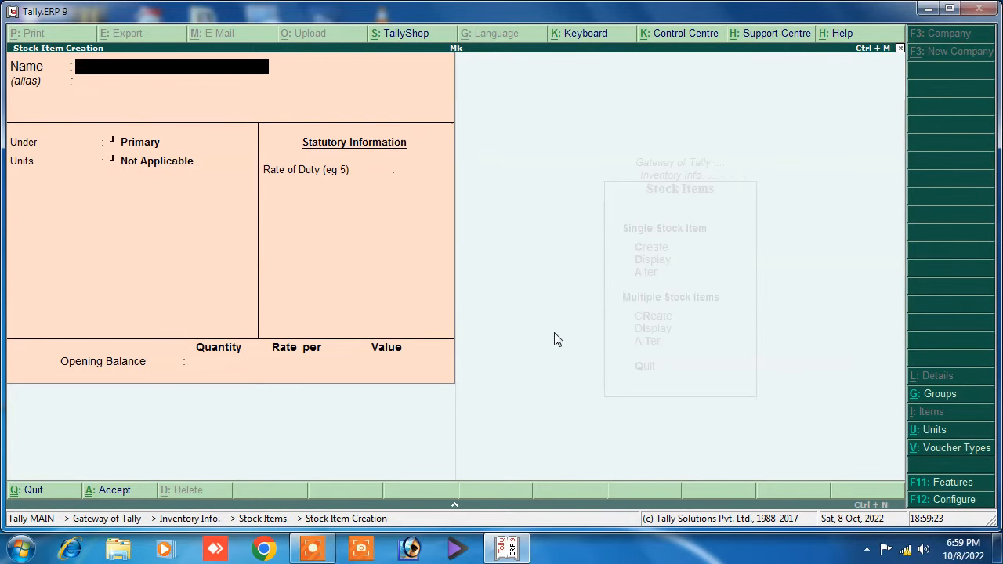
key(Escape)
Alter the stock item Shirt to use the unit pc, save it, and return to the Gateway of Tally
key(Down)
key(Down)
key(Return)
key(Return)
key(Return)
key(Return)
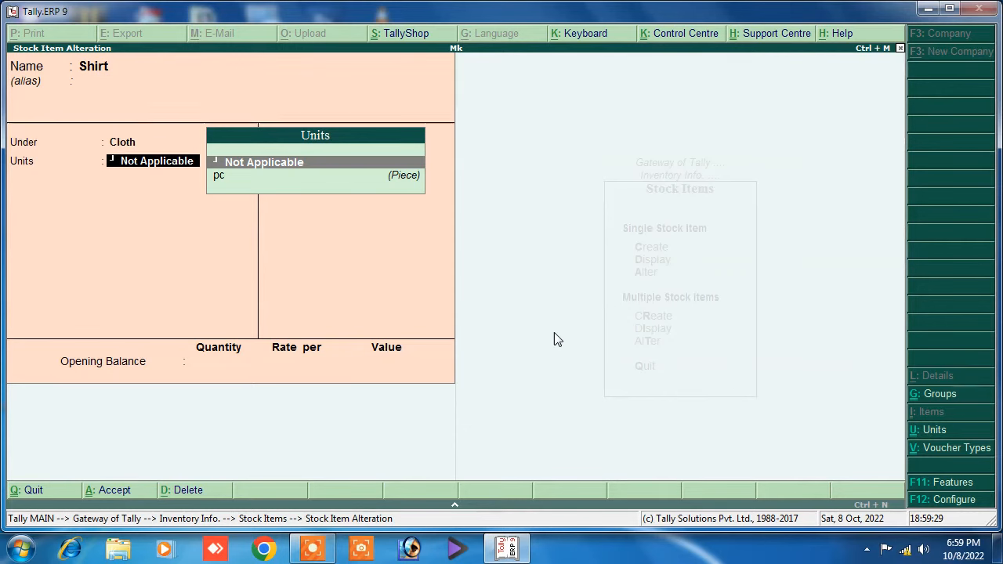
key(Down)
key(Return)
key(Return)
key(Return)
key(Return)
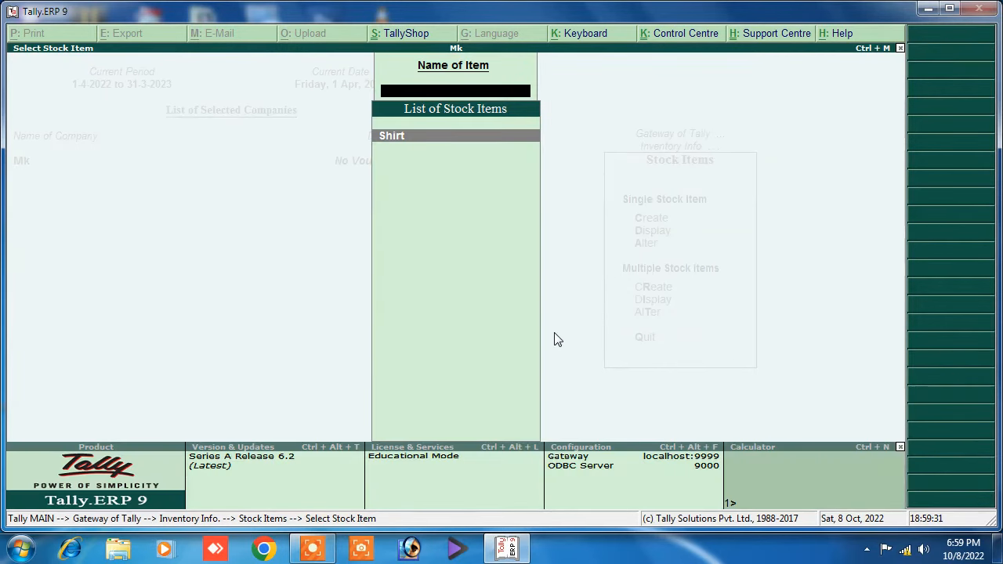
key(Escape)
key(Escape)
key(Escape)
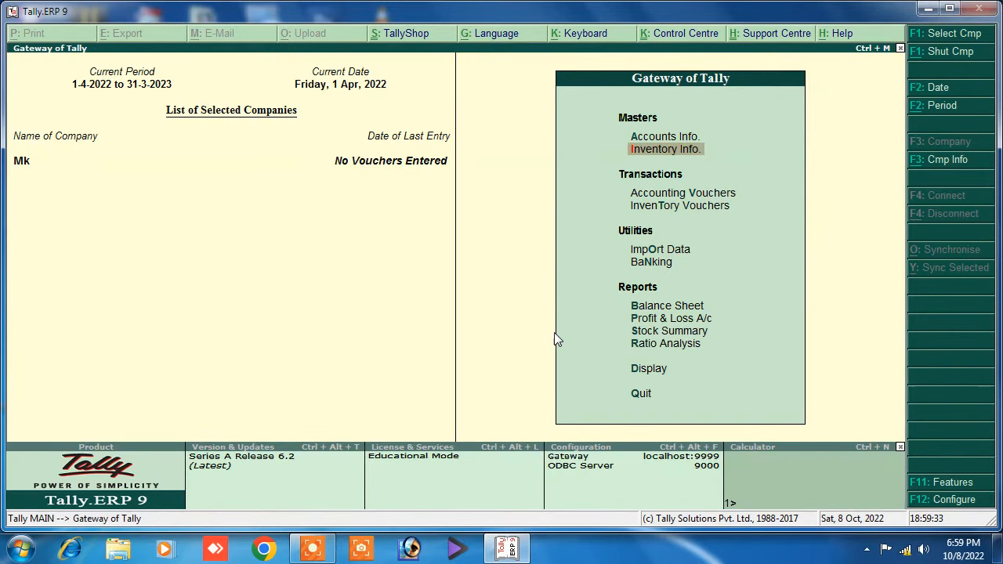
Start a new purchase voucher among the accounting vouchers
key(Down)
key(Return)
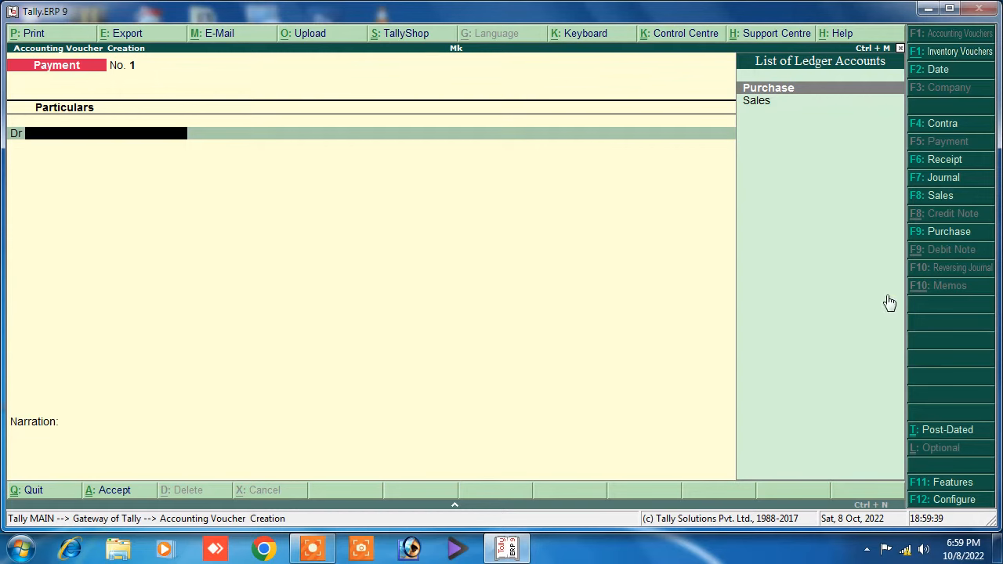
click(919, 234)
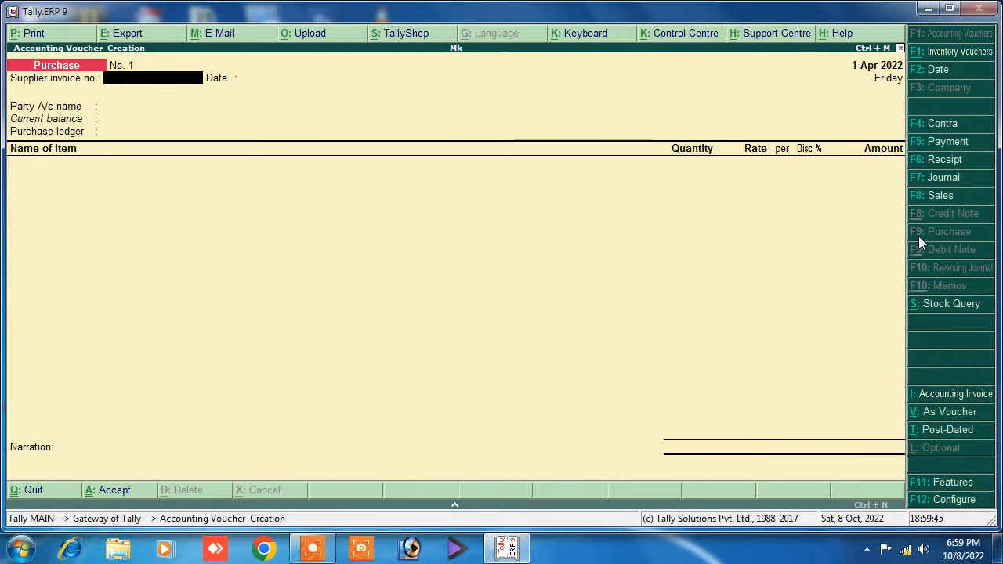
Set Cash as the purchase voucher's party with state Bihar, and choose Purchase as the purchase ledger
key(Return)
key(Return)
key(Return)
key(Return)
key(Return)
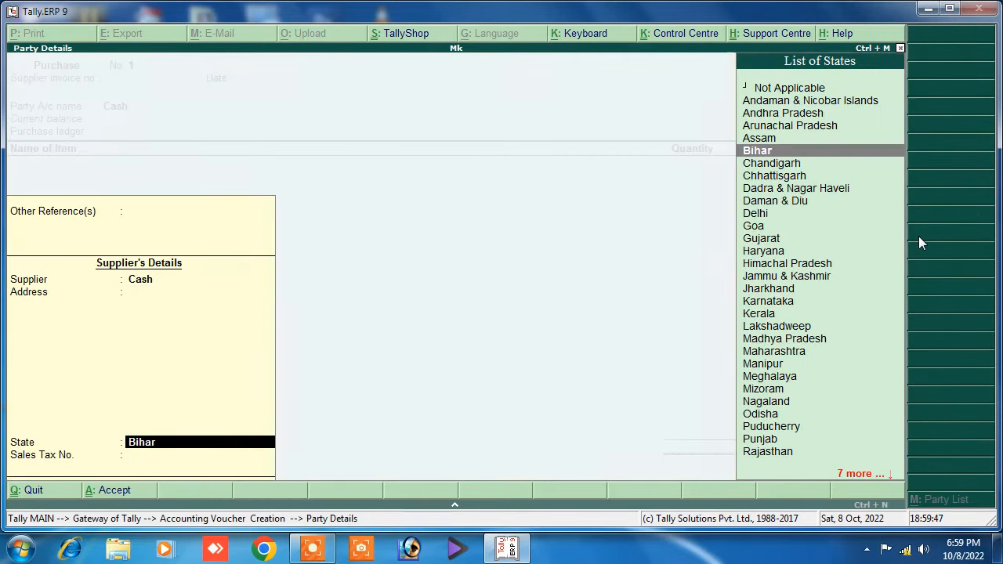
key(Return)
key(Return)
key(Return)
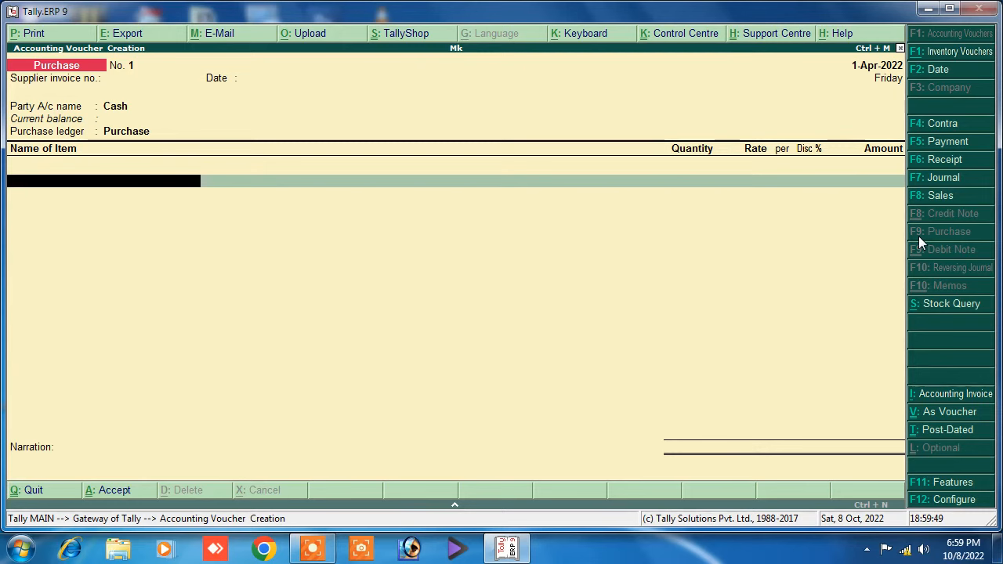
Add the item Shirt to the purchase voucher with quantity 100 pc, rate 150 per pc and no discount
key(Down)
key(Return)
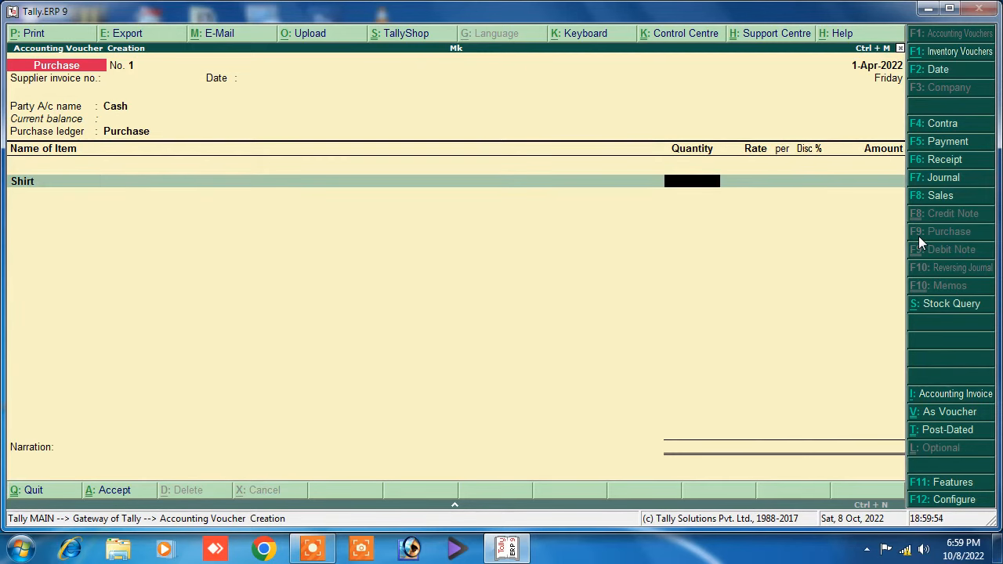
text(100)
key(Return)
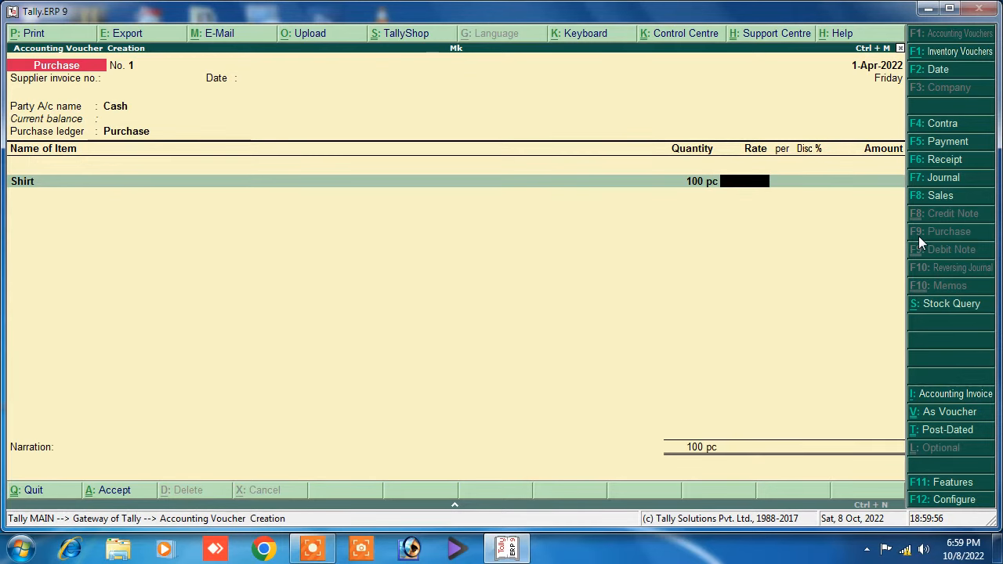
text(150)
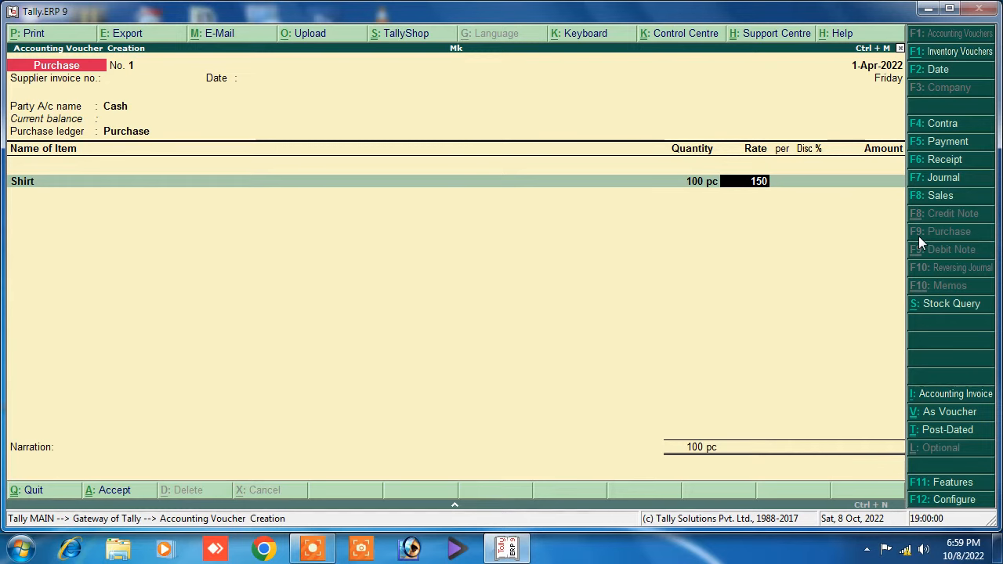
key(Return)
key(Return)
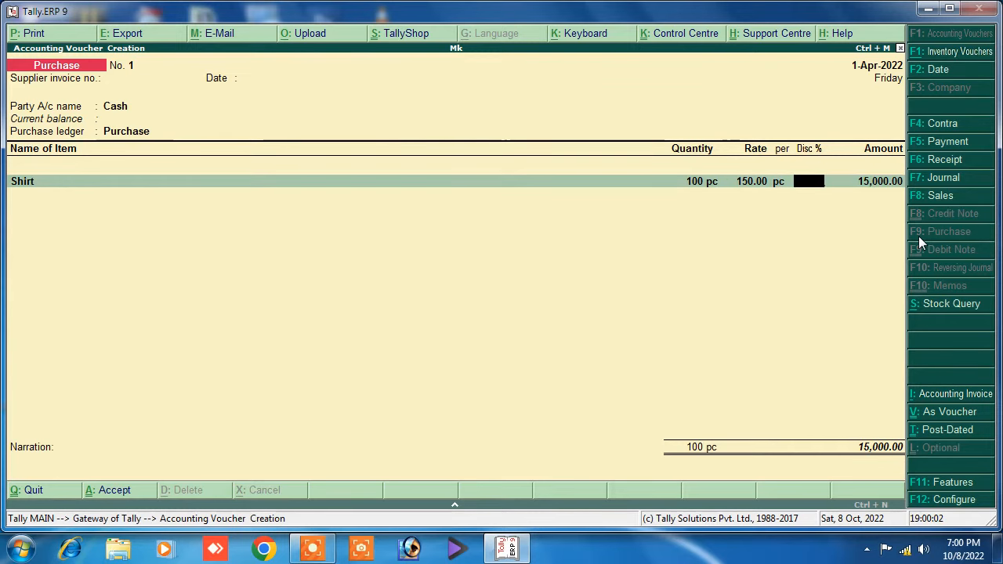
key(Return)
key(Return)
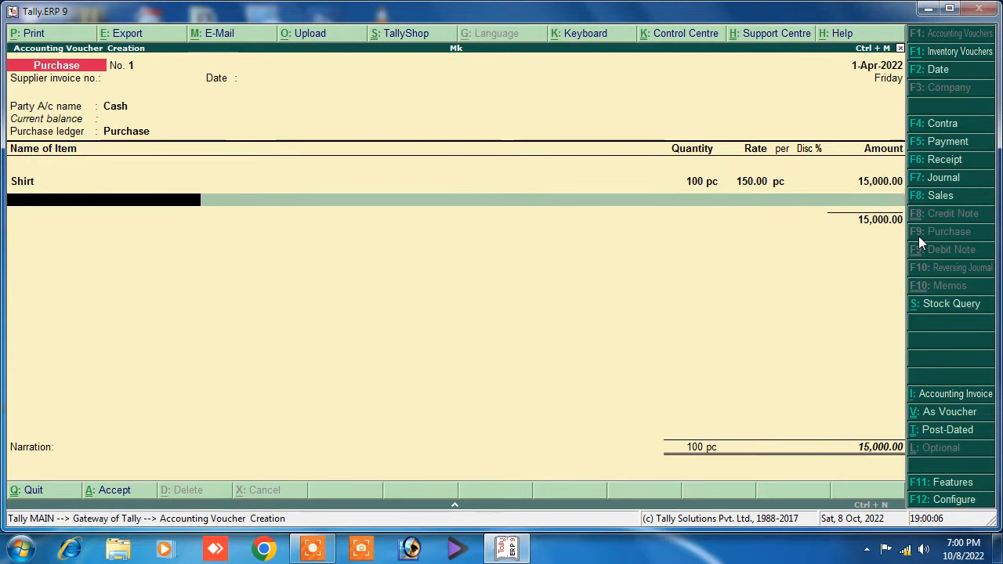
End the item list, enter the narration "being purchase", save the purchase voucher and return to the Gateway of Tally
key(Return)
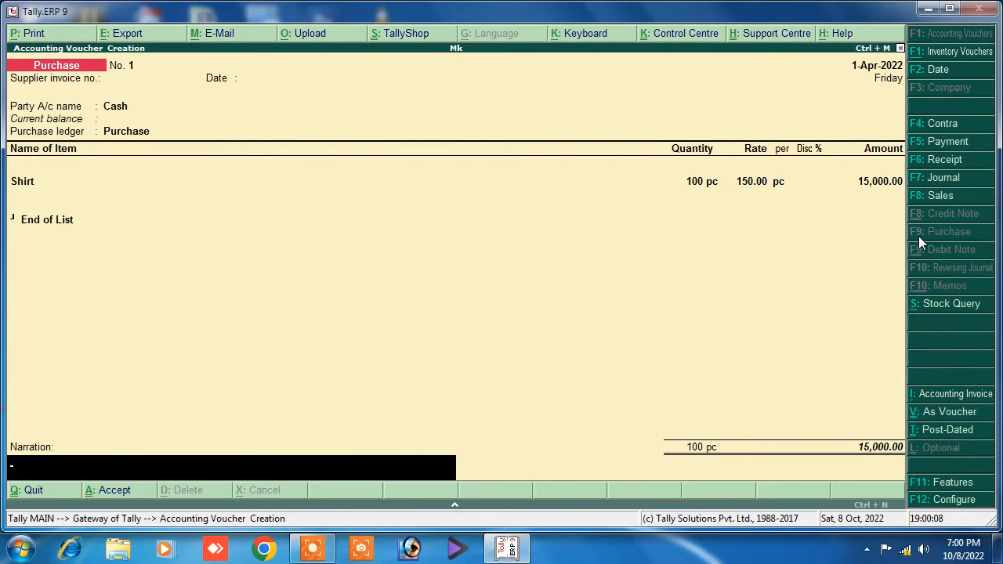
text(being purv)
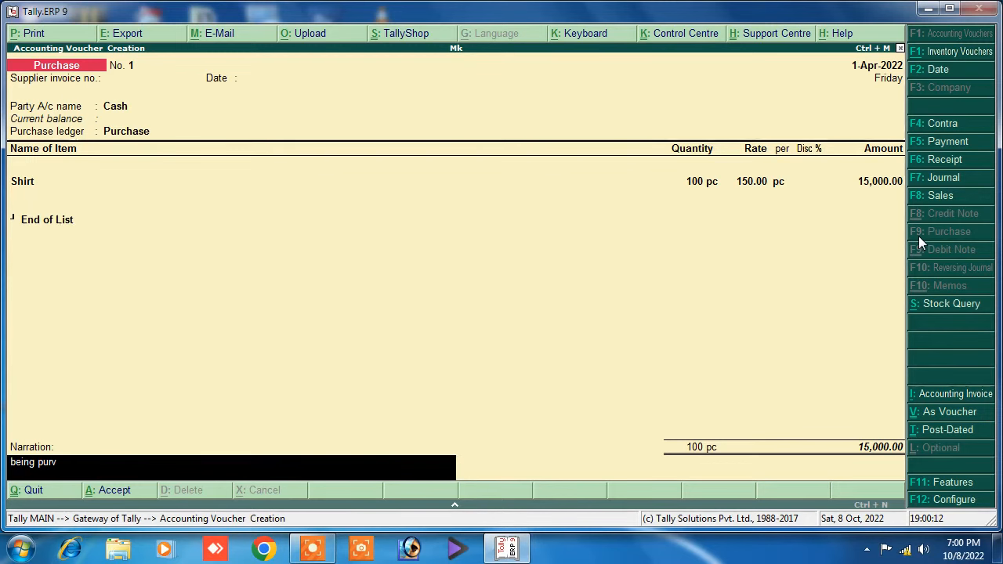
key(BackSpace)
text(chase)
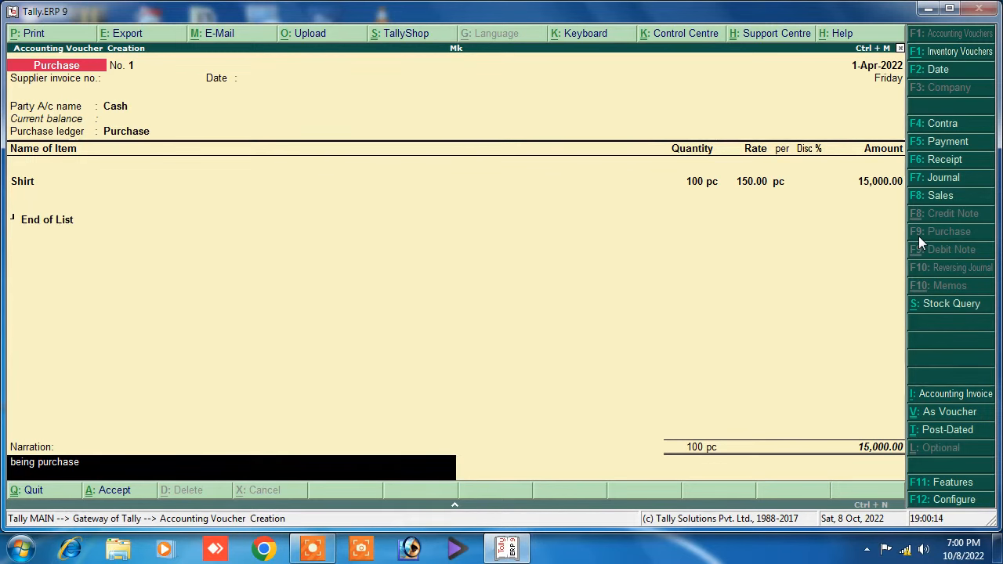
key(Return)
key(Return)
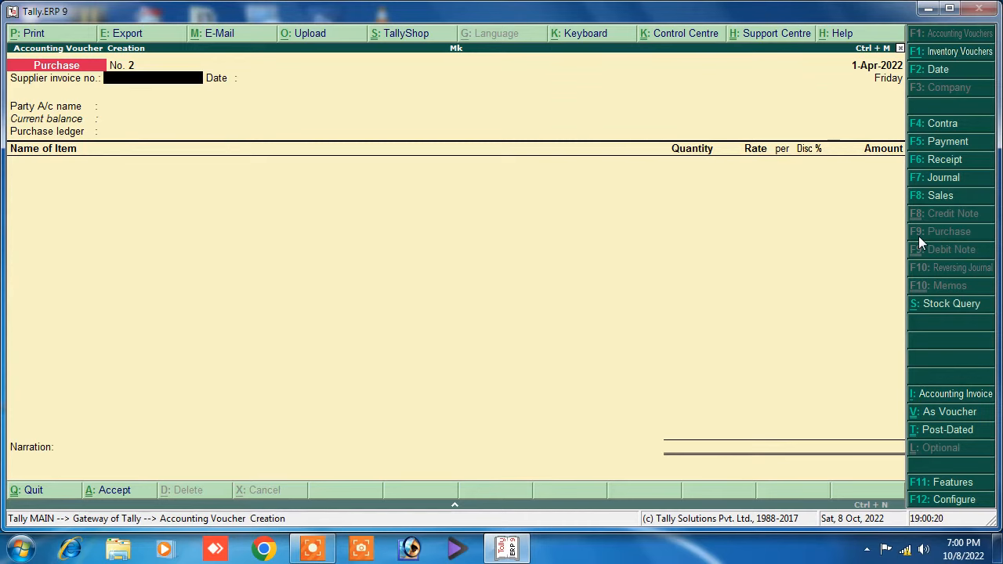
key(Escape)
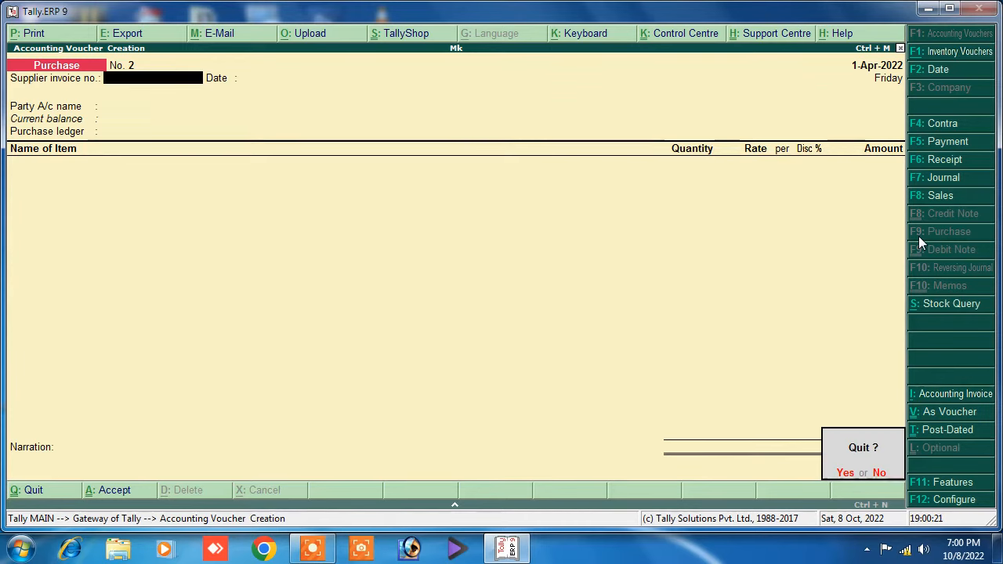
key(Return)
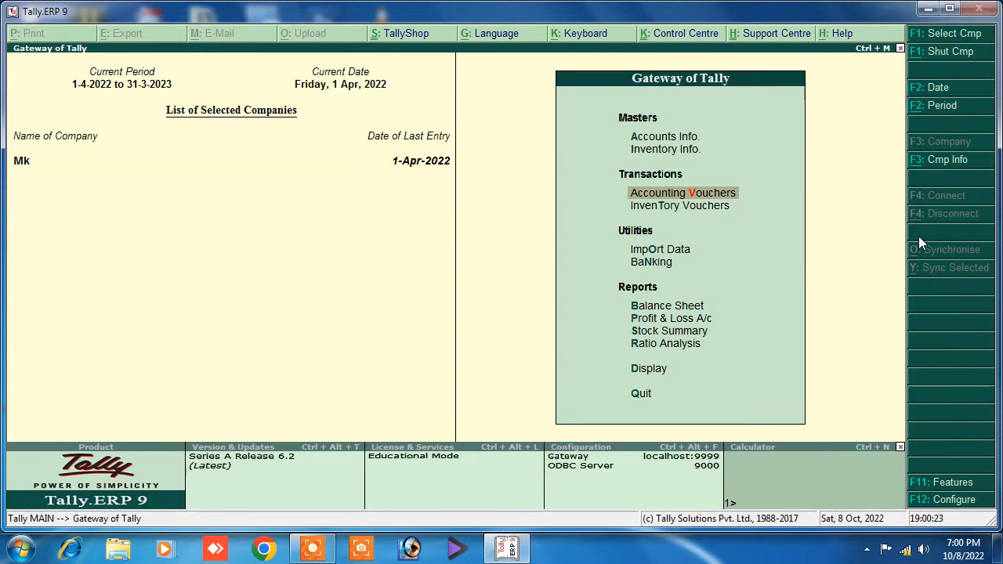
Open the inventory price list for All Items at the New Customer price level, applicable from 1-Apr-2022
key(Up)
key(Up)
key(Down)
key(Return)
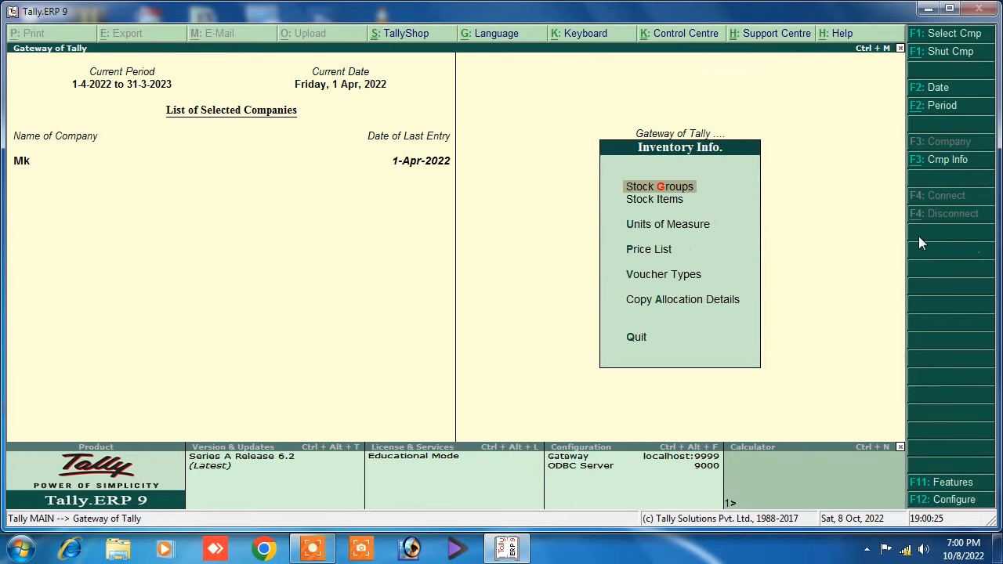
key(Down)
key(Down)
key(Down)
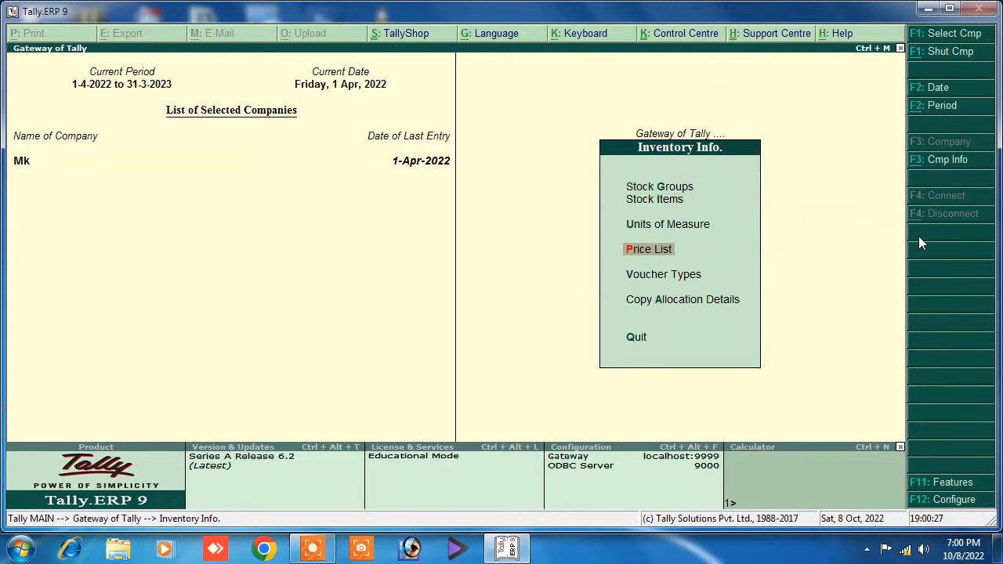
key(Return)
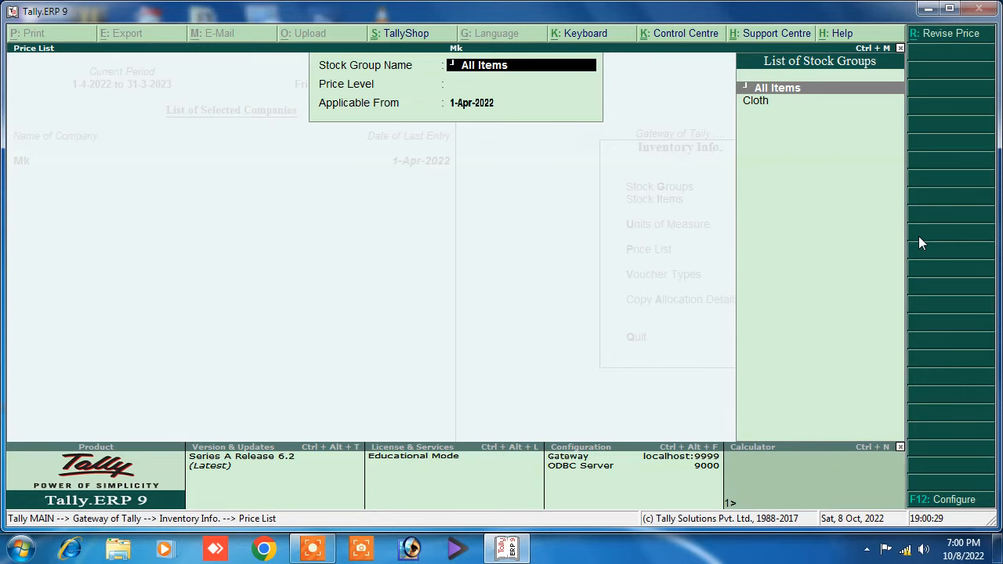
key(Return)
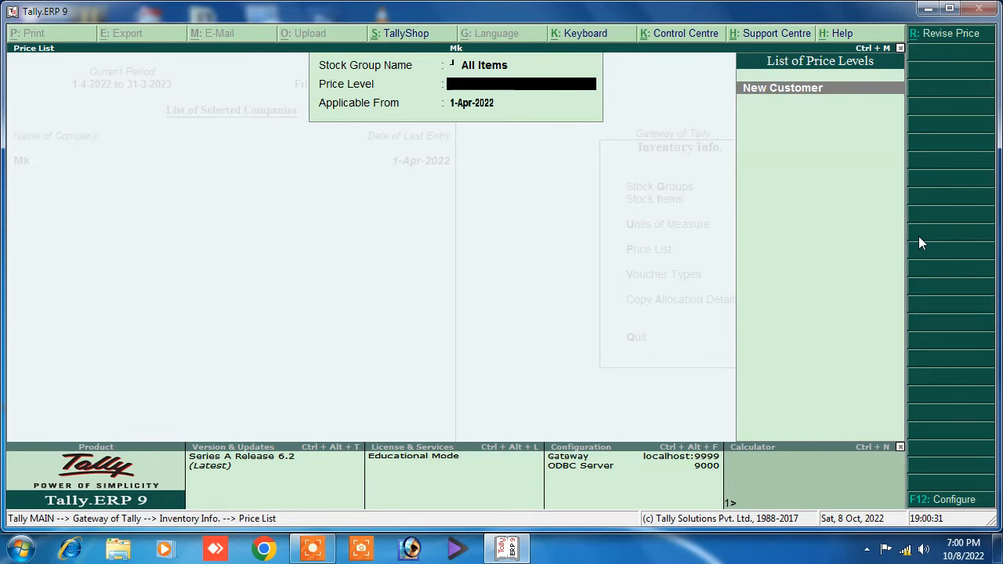
key(Return)
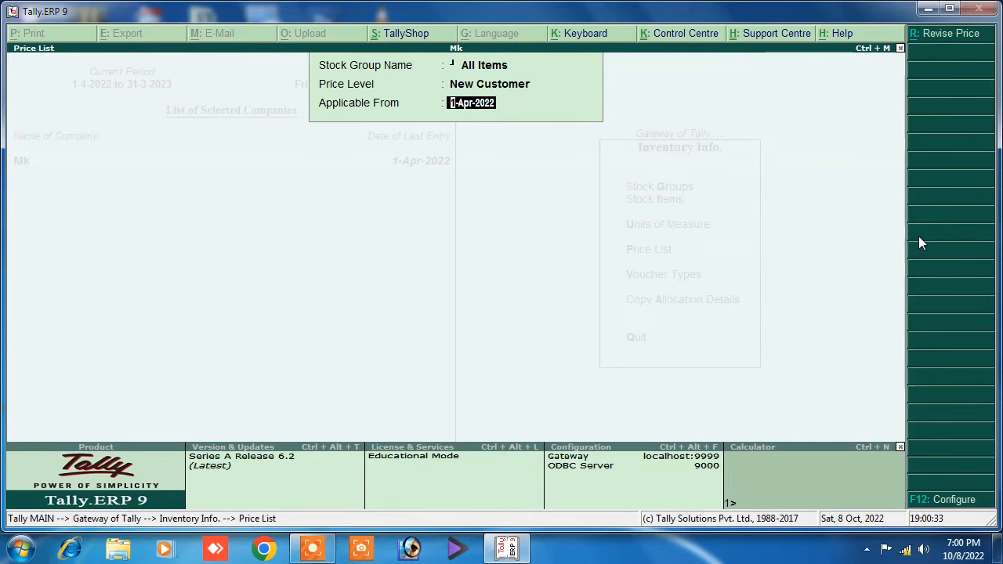
key(Return)
key(Return)
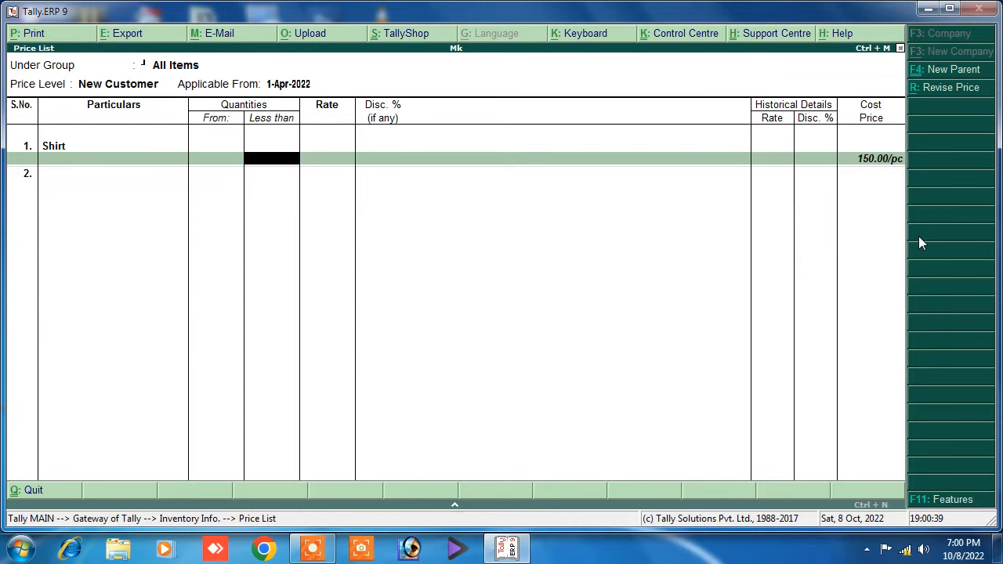
Set the Shirt price for quantities less than 20 pc to a rate of 200 with 2% discount
text(20)
key(Return)
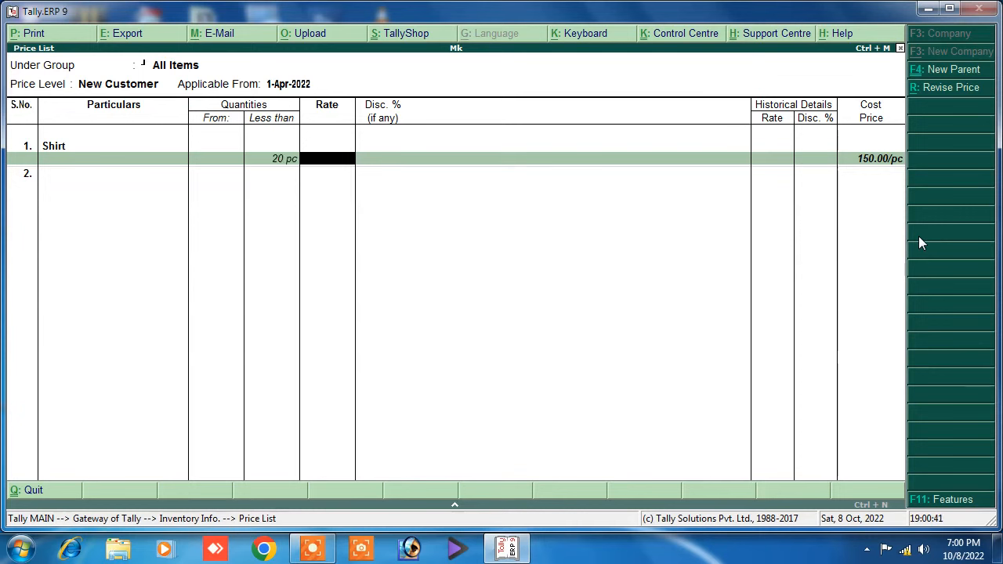
text(200)
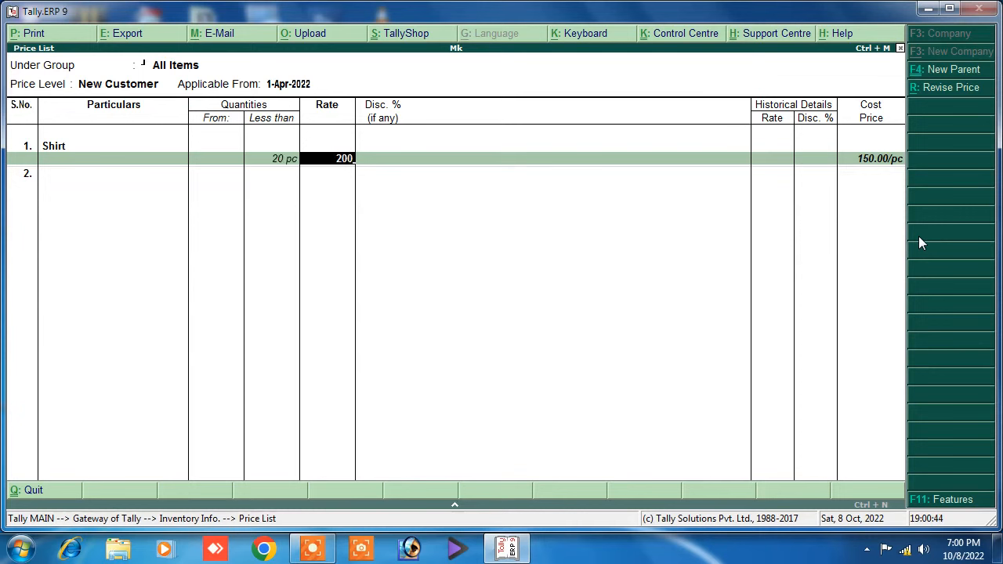
key(Return)
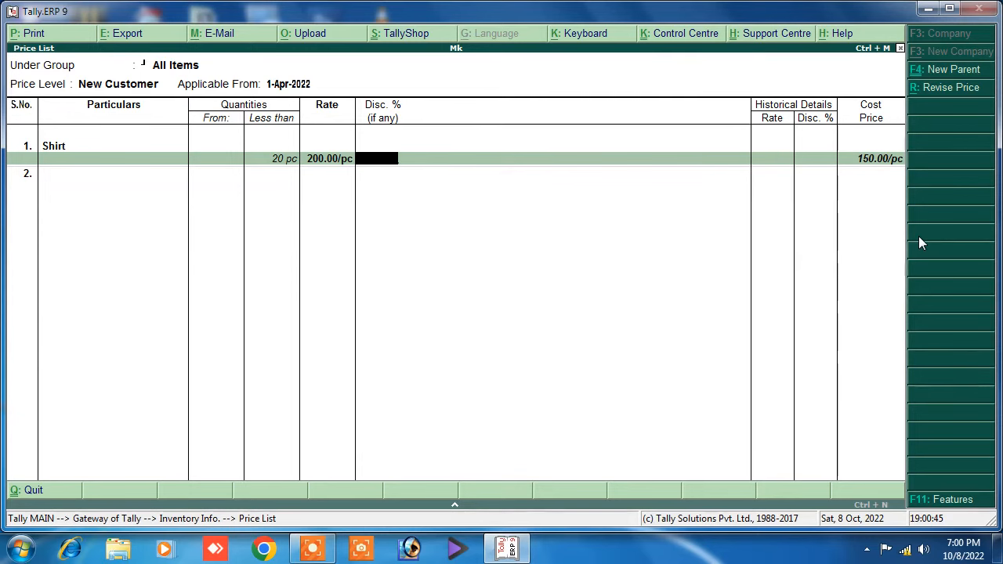
text(2)
key(Return)
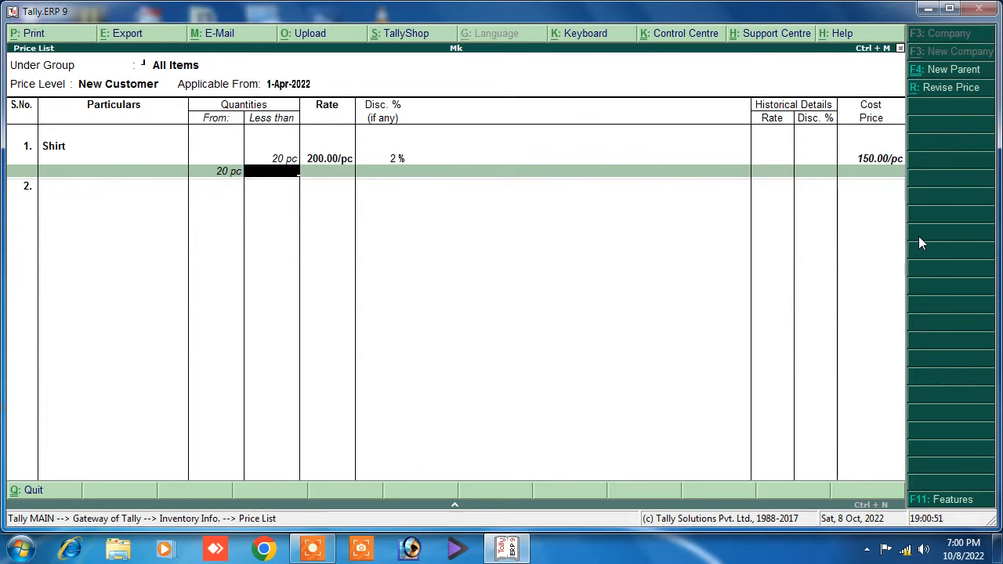
Set the Shirt price for quantities from 20 to less than 50 pc to 200 with 3% discount
text(50)
key(Return)
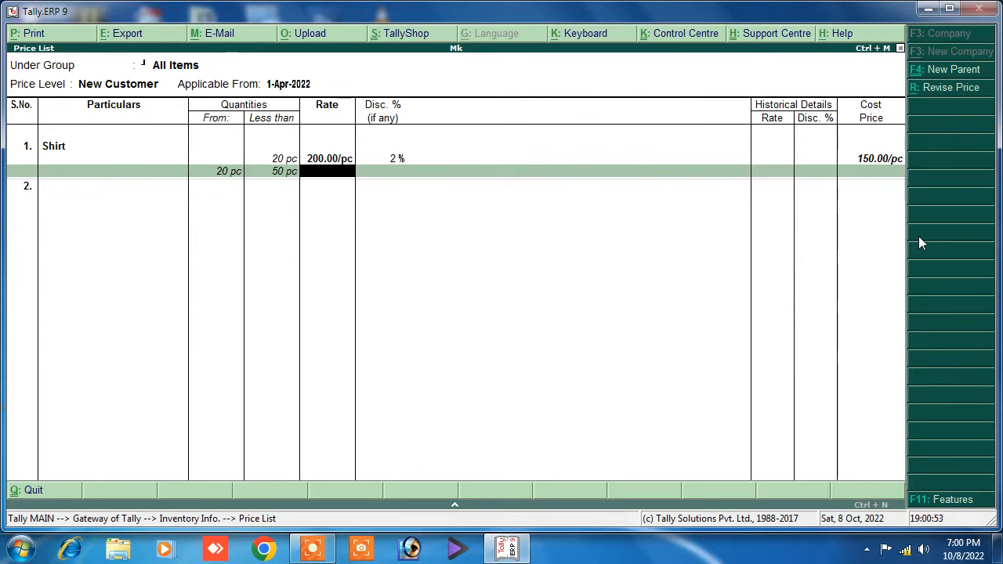
text(200)
key(Return)
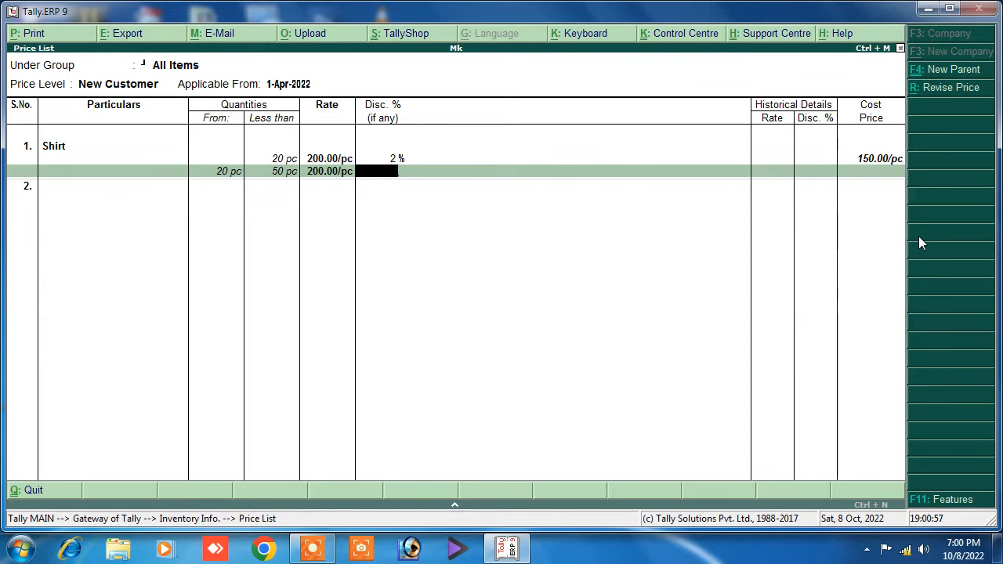
text(3)
key(Return)
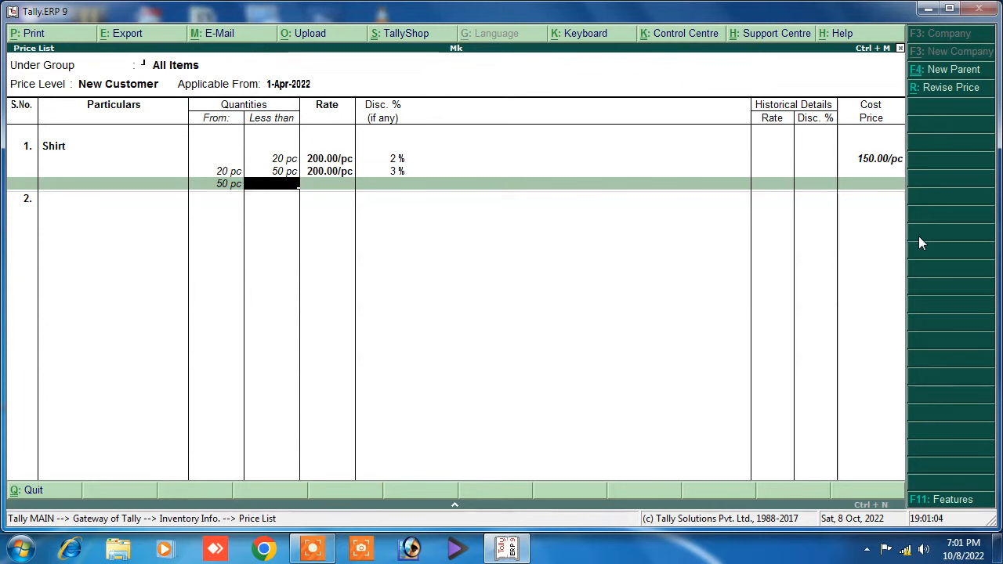
Set the Shirt price from 50 pc upwards to 200 with 5% discount, save the price list and return to the Gateway
key(Return)
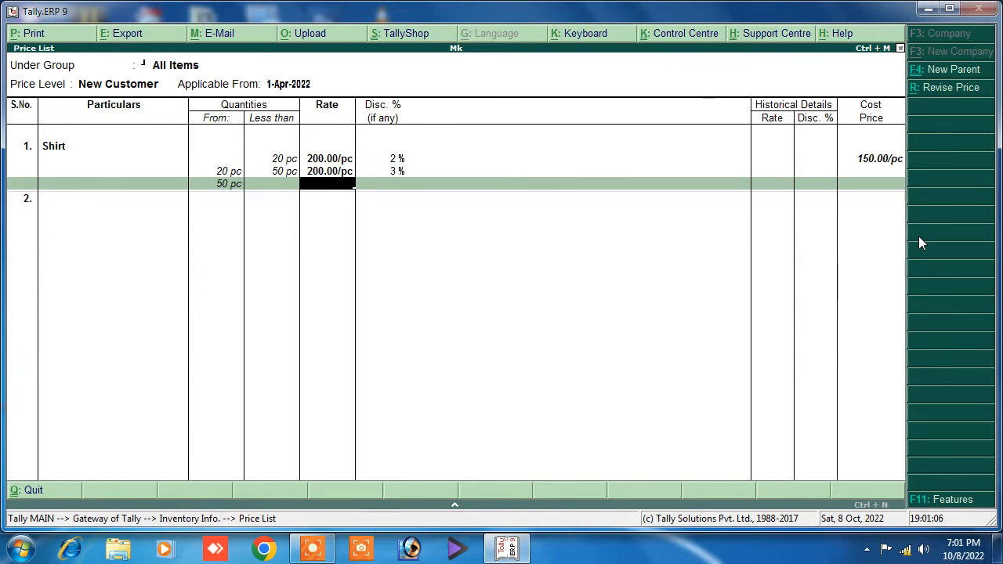
text(200)
key(Return)
text(5)
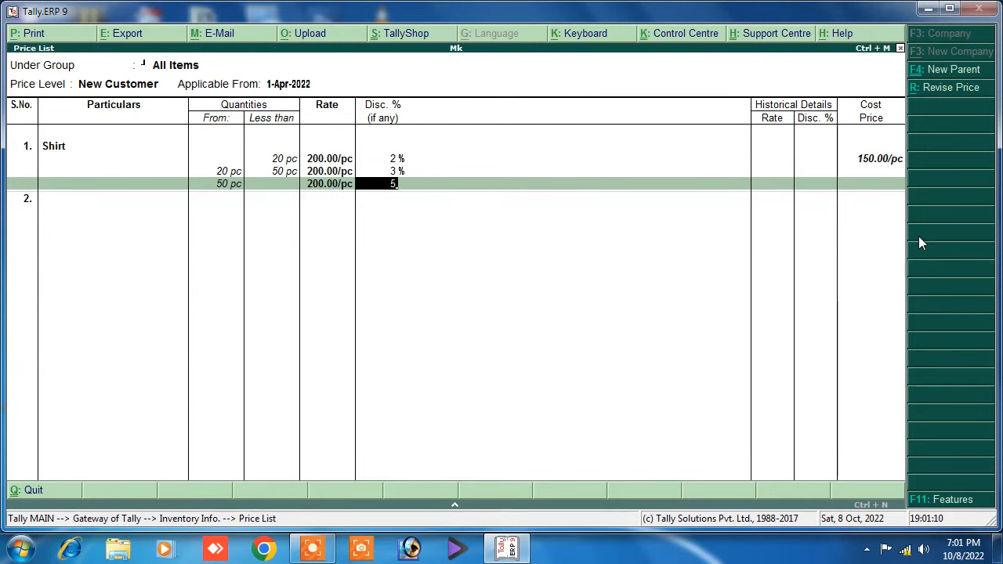
key(Return)
key(Return)
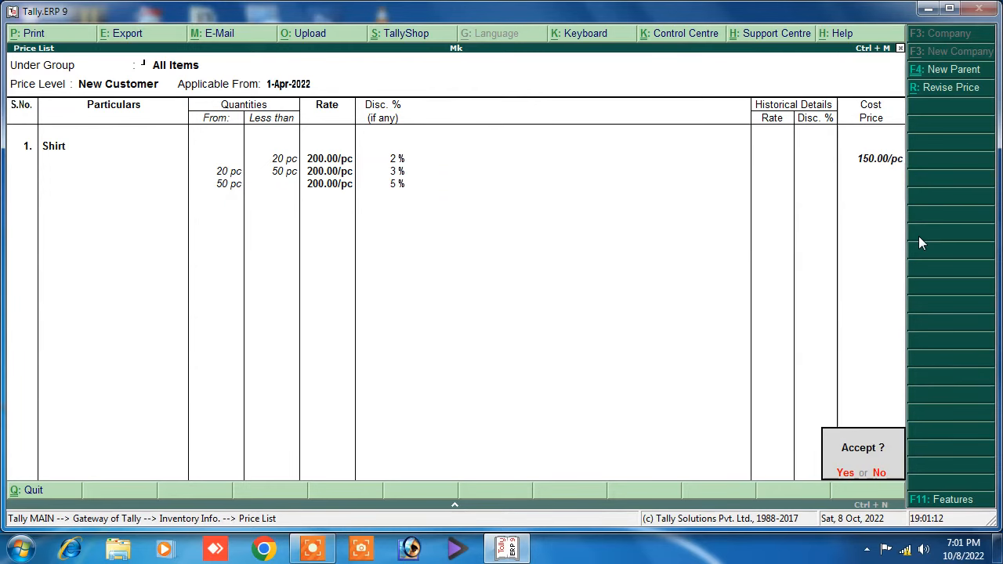
key(Return)
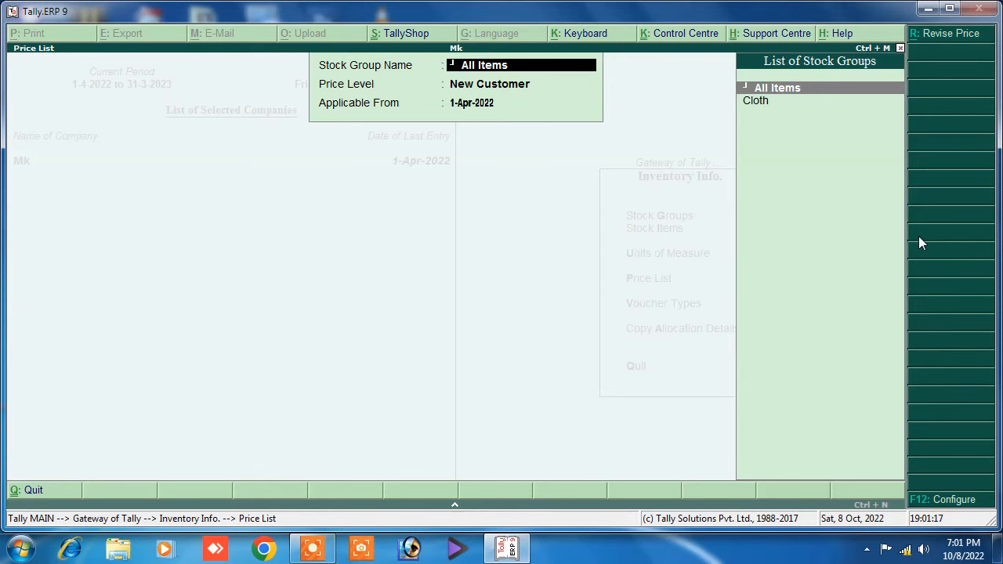
key(Escape)
key(Escape)
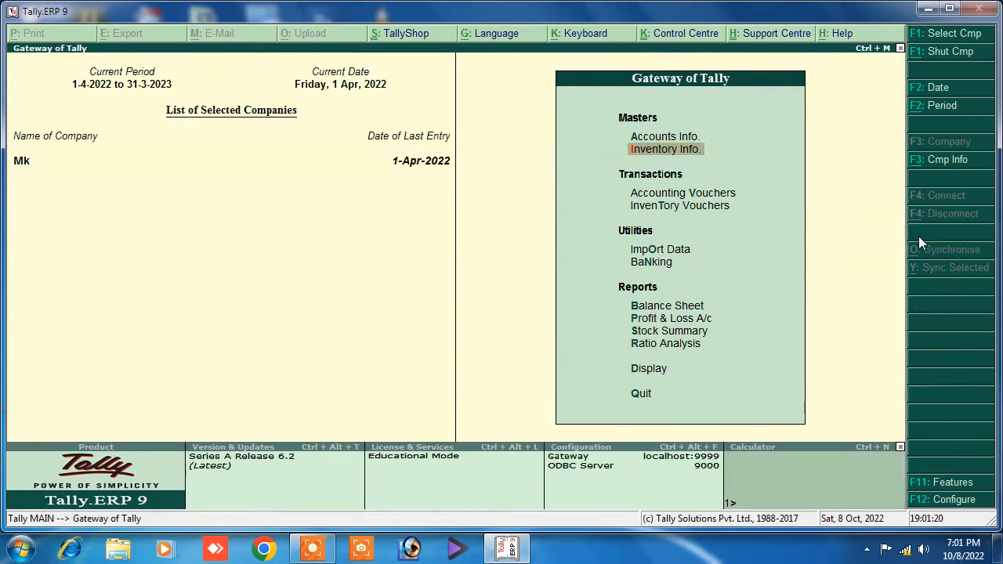
Start a sales voucher among the accounting vouchers with Cash as the party account
double_click(704, 200)
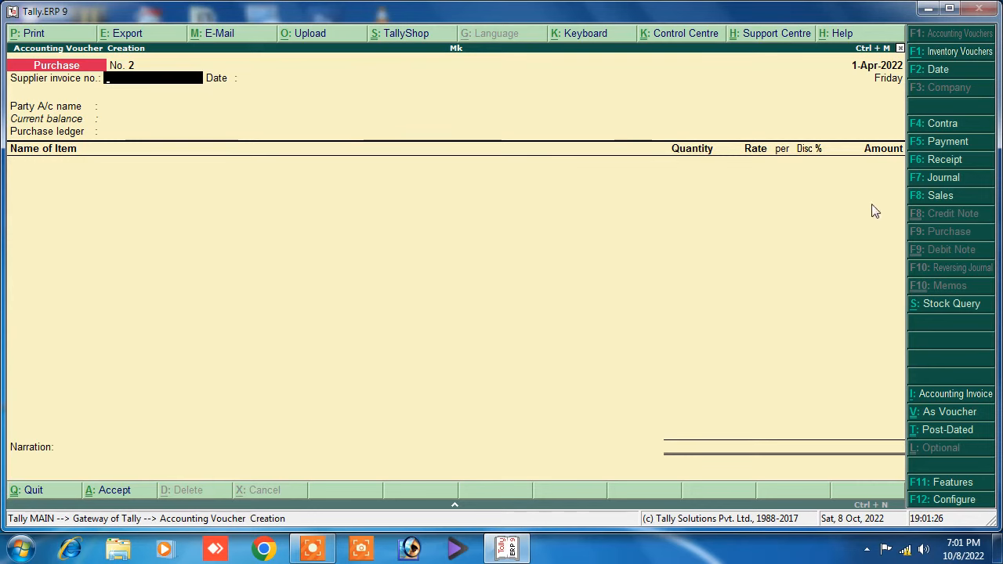
click(923, 196)
key(Return)
key(Return)
key(Return)
key(Return)
key(Return)
key(Return)
key(Return)
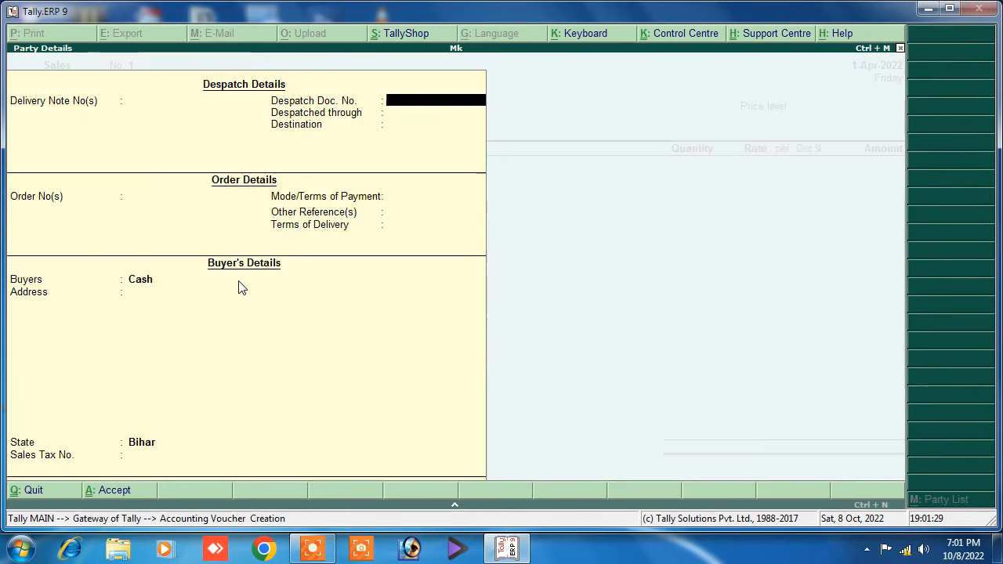
Accept the party details for the Cash buyer, leaving the despatch and order fields blank
key(Return)
key(Return)
key(Return)
key(Return)
key(Return)
key(Return)
key(Return)
key(Return)
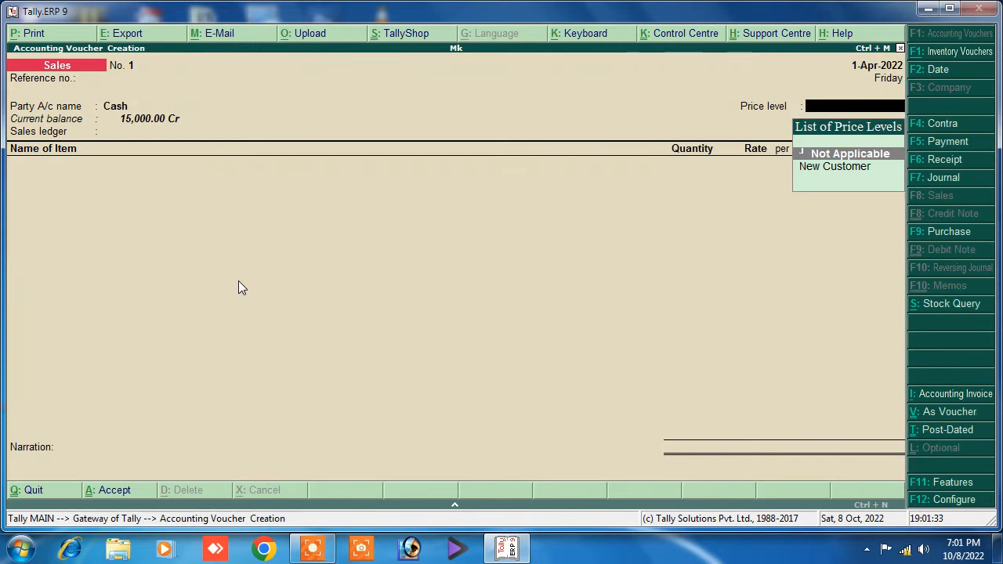
Apply the New Customer price level to the sales voucher and choose Sales as the sales ledger
key(Down)
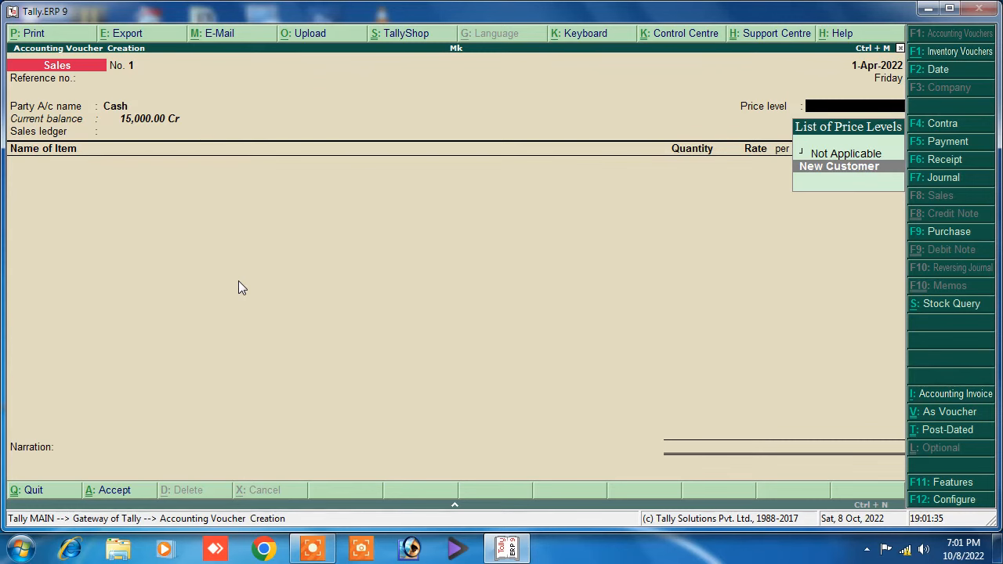
key(Return)
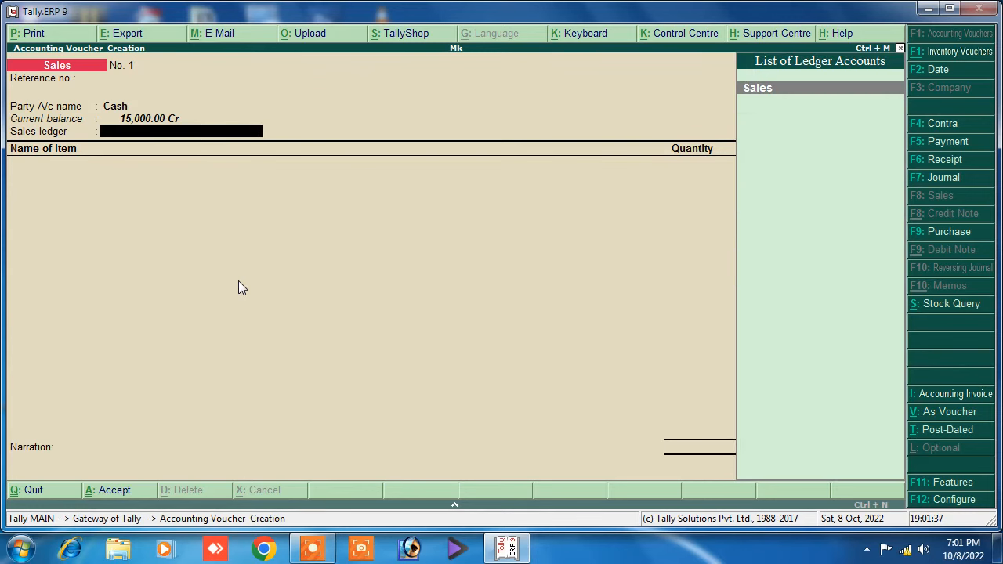
key(Return)
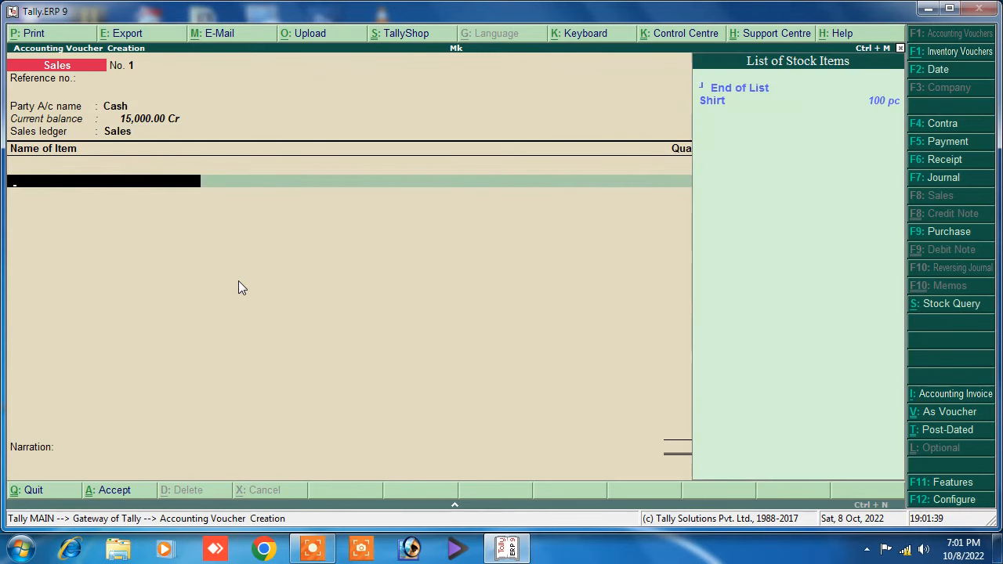
Add the Shirt stock item to the sales voucher with a quantity of 50 pc at the price-list rate and discount
key(Down)
key(Return)
text(50)
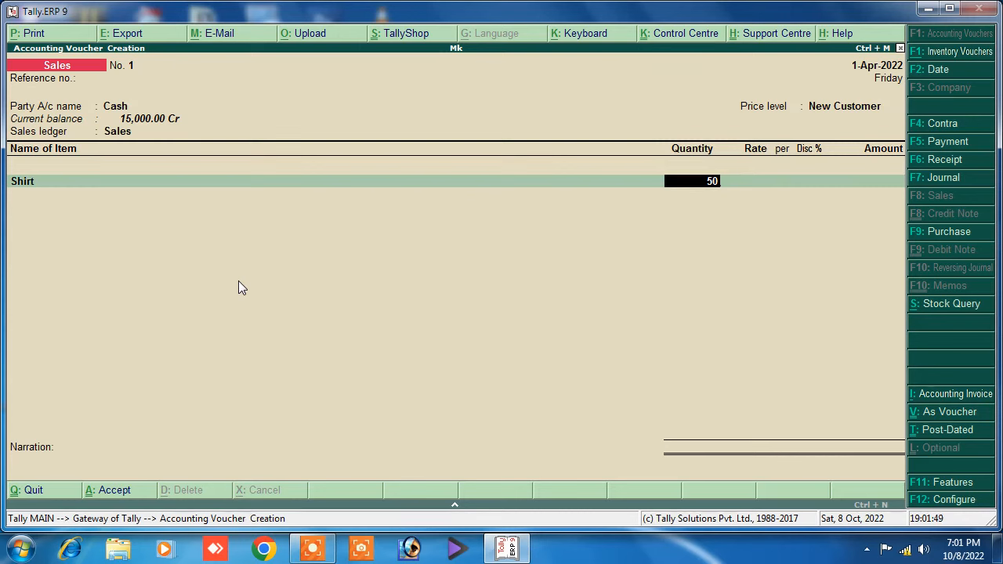
key(Return)
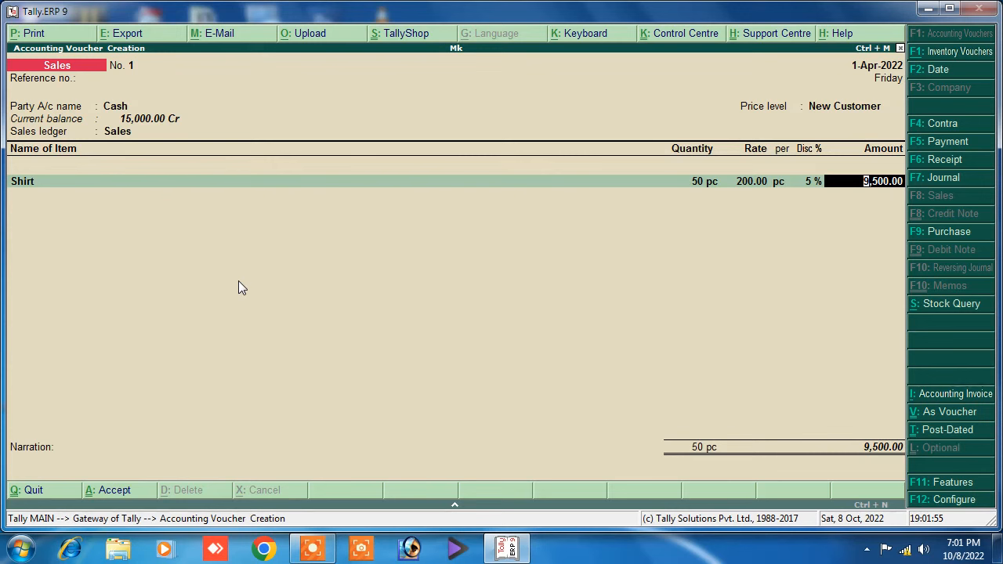
Try a Shirt quantity of 100 pc in the voucher to check the price-list discount
key(BackSpace)
text(5)
key(Return)
key(BackSpace)
text(100)
key(Return)
Set the Shirt quantity to 40 pc, accept the item line and end the item list
key(BackSpace)
text(40)
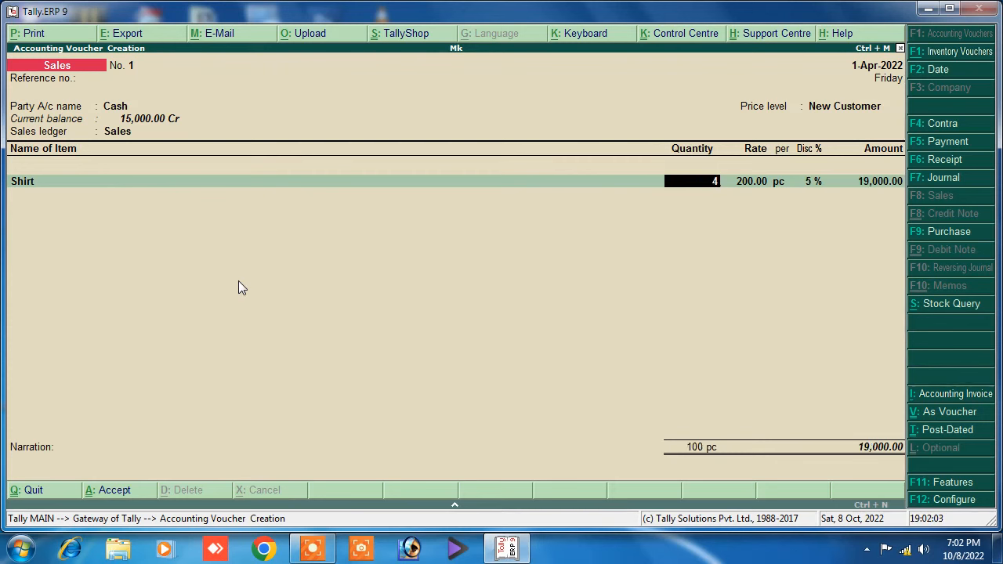
key(Return)
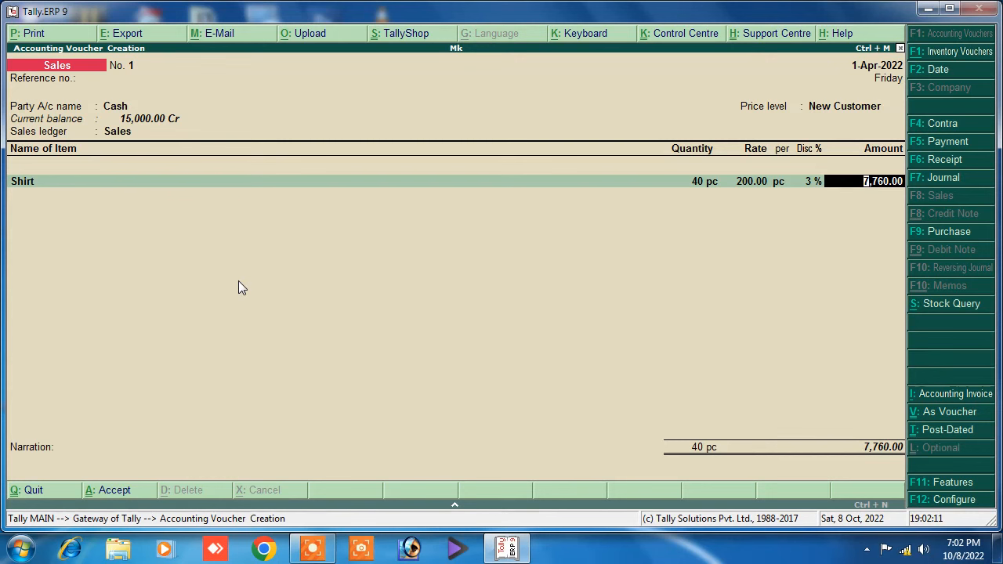
key(Return)
key(Return)
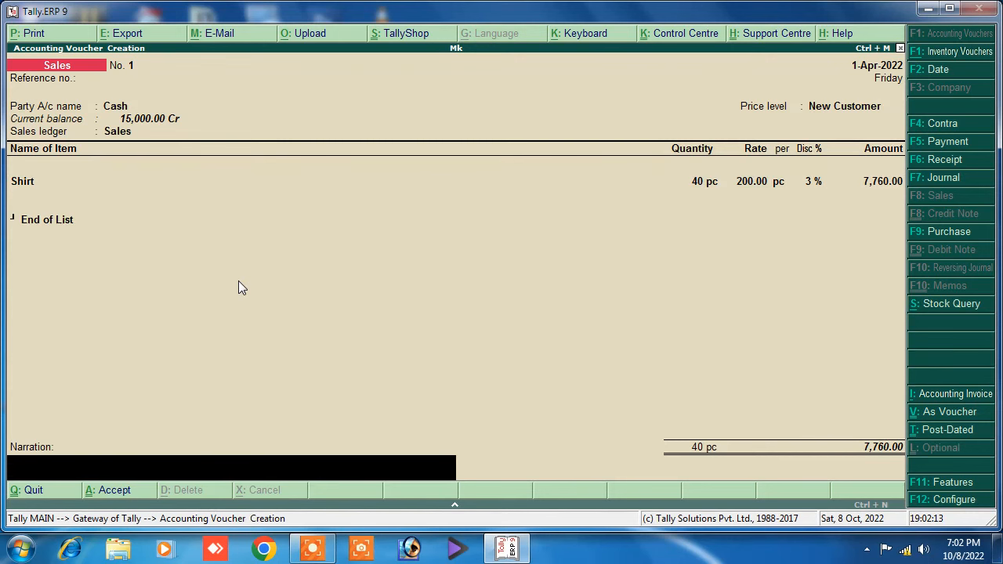
Enter the narration "being sold" and save the sales voucher
text(being sold)
key(Return)
key(Return)
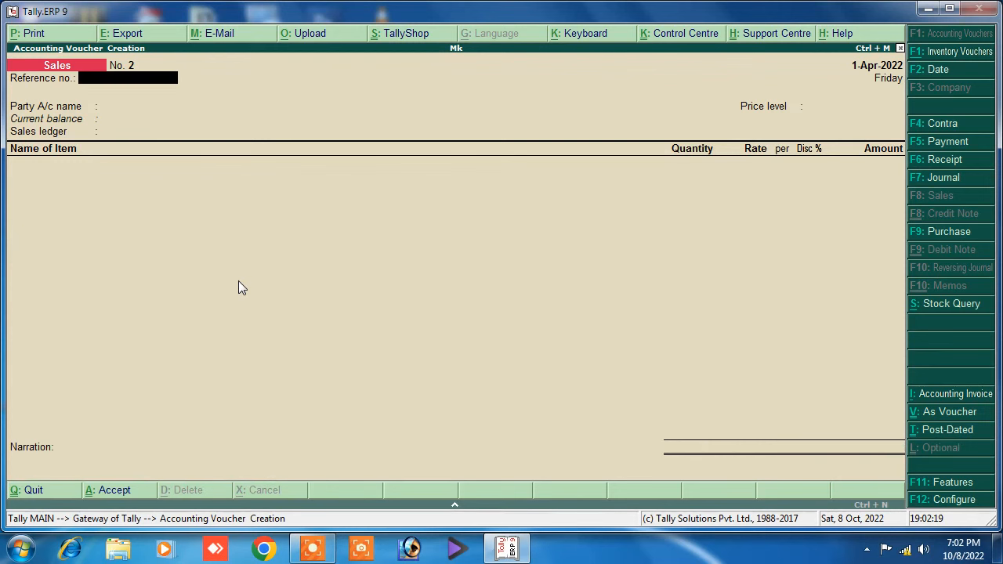